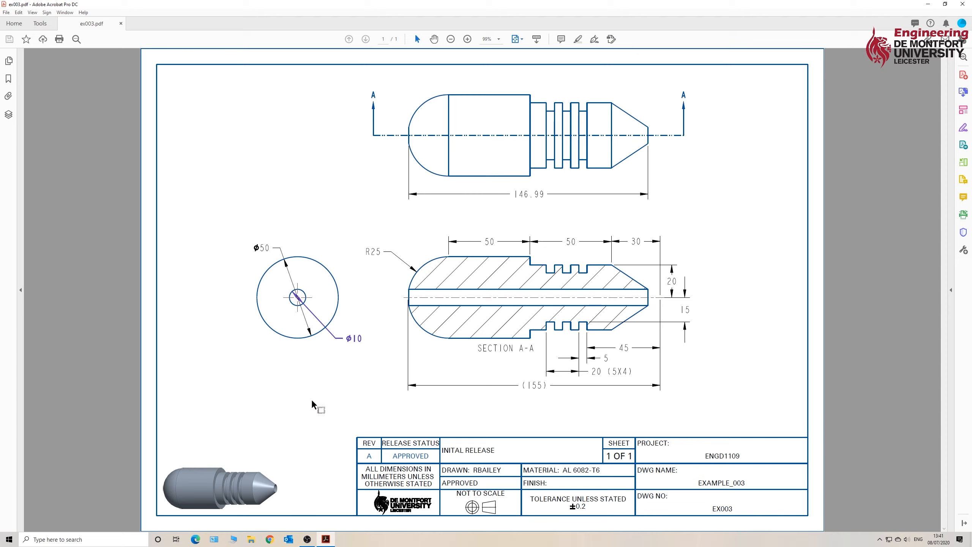
# Launch Creo Parametric 6.0.2.0 from the installed PTC programs.
pyautogui.click(9, 540)
pyautogui.scroll(-8, 58, 471)
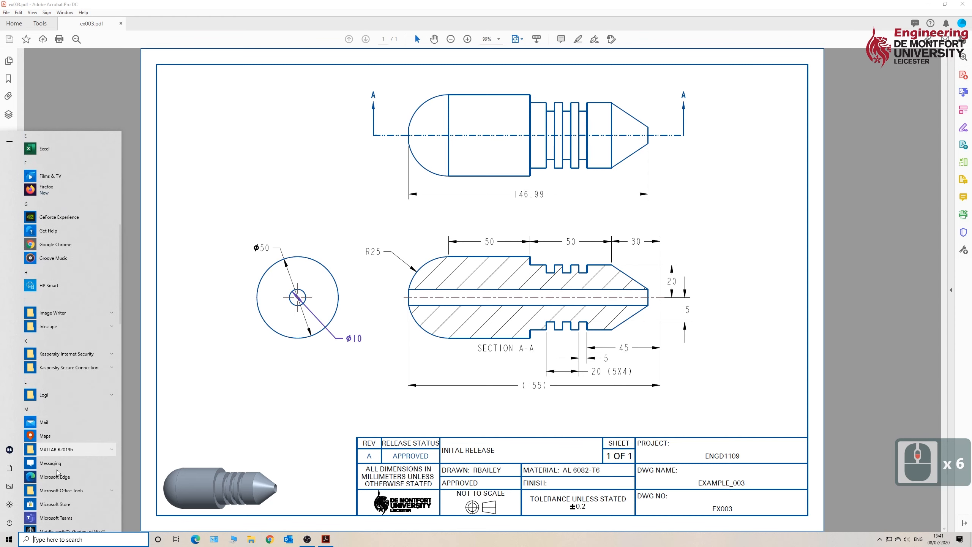
pyautogui.scroll(-5, 57, 472)
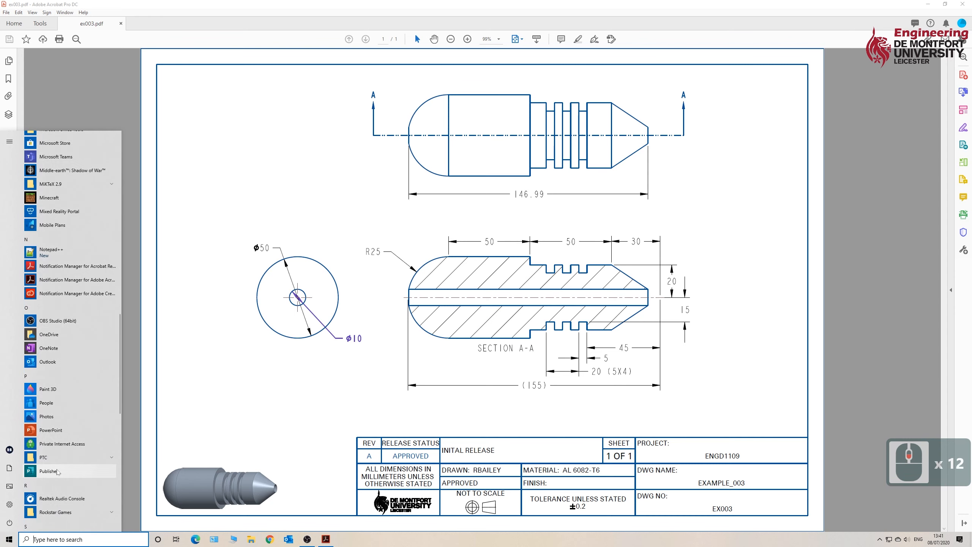
pyautogui.click(58, 398)
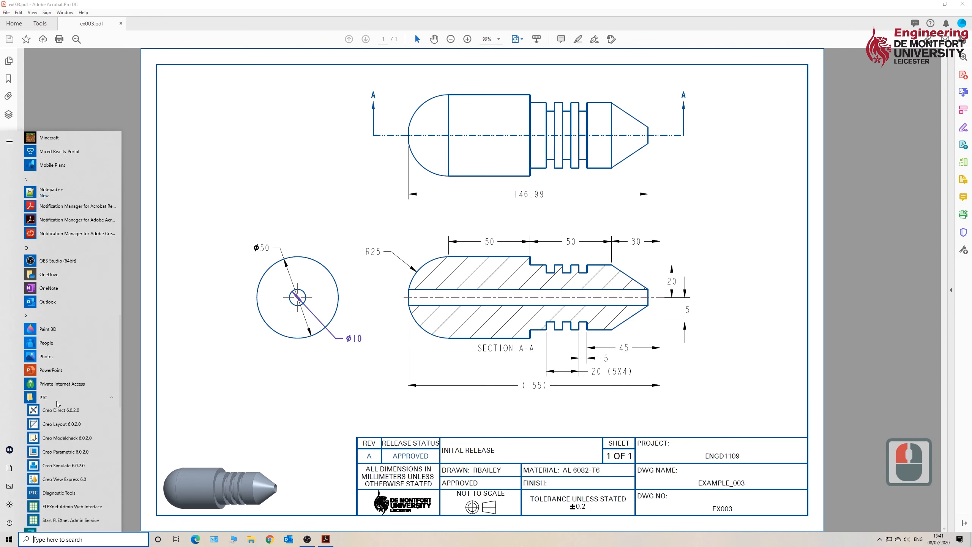
pyautogui.scroll(-1, 61, 412)
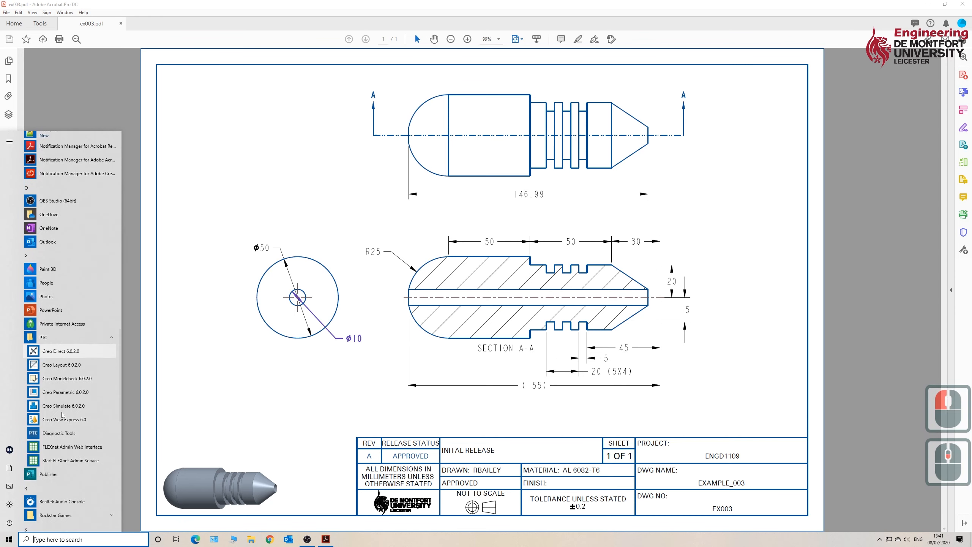
pyautogui.click(83, 394)
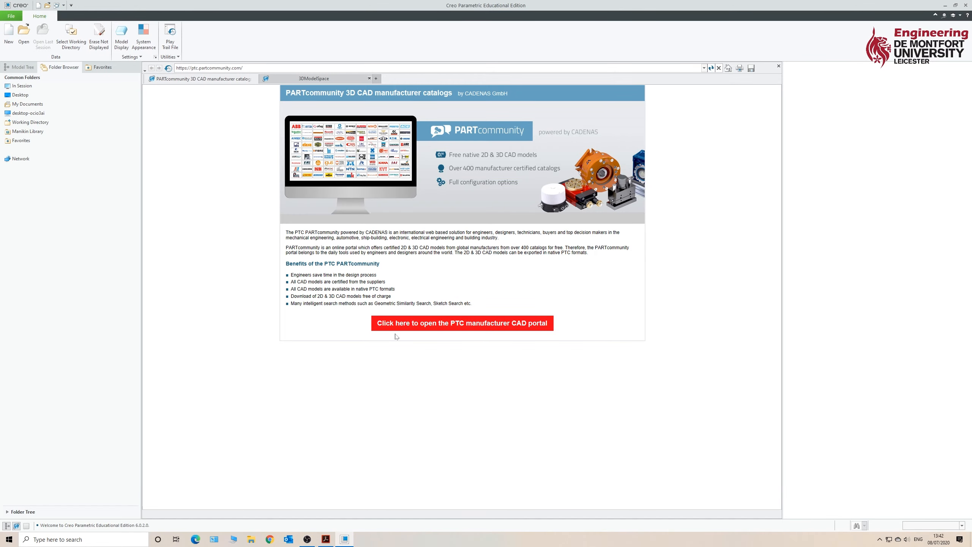
# Set the working directory to the ENGD1109 folder on the Desktop.
pyautogui.click(71, 47)
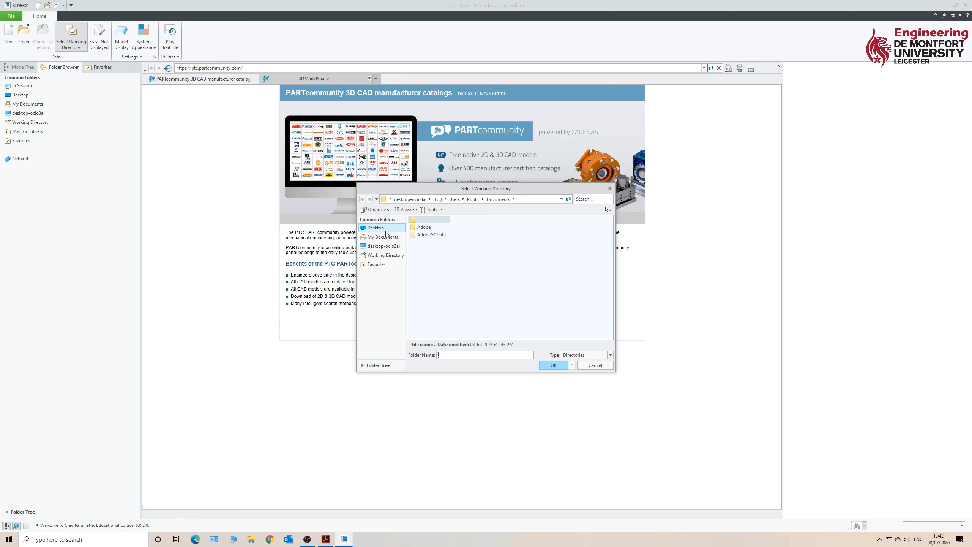
pyautogui.click(376, 228)
pyautogui.click(426, 235)
pyautogui.doubleClick(425, 235)
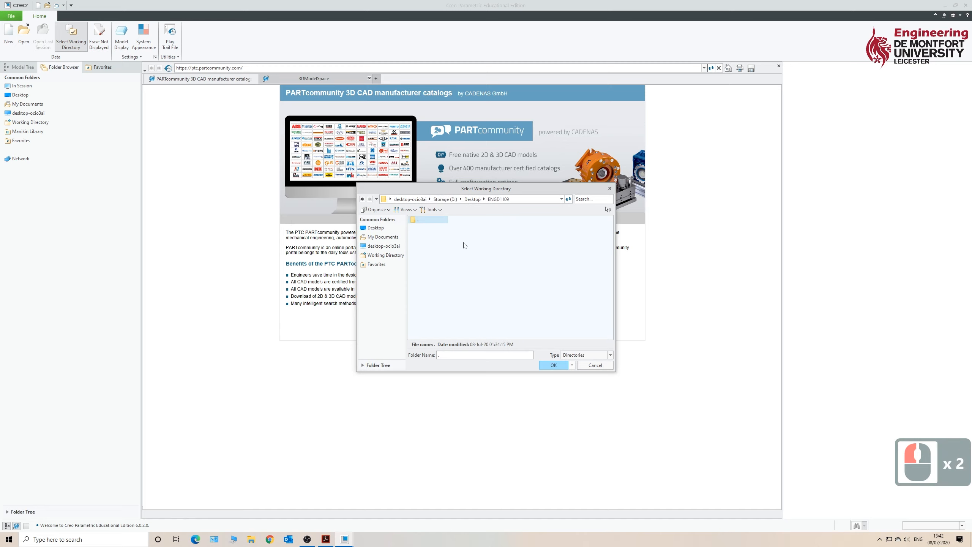
pyautogui.click(552, 365)
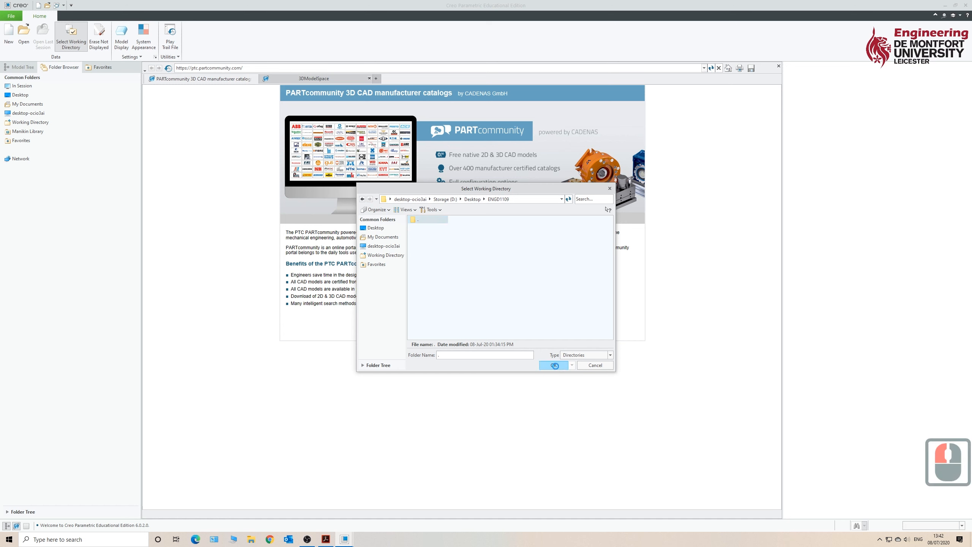
# Start a new solid part file and name it EX003.
pyautogui.click(8, 35)
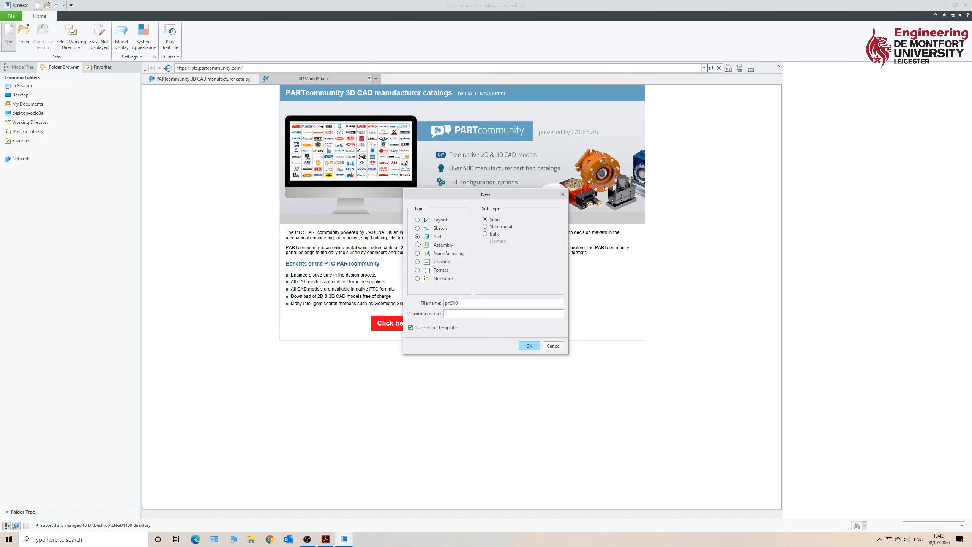
pyautogui.doubleClick(452, 303)
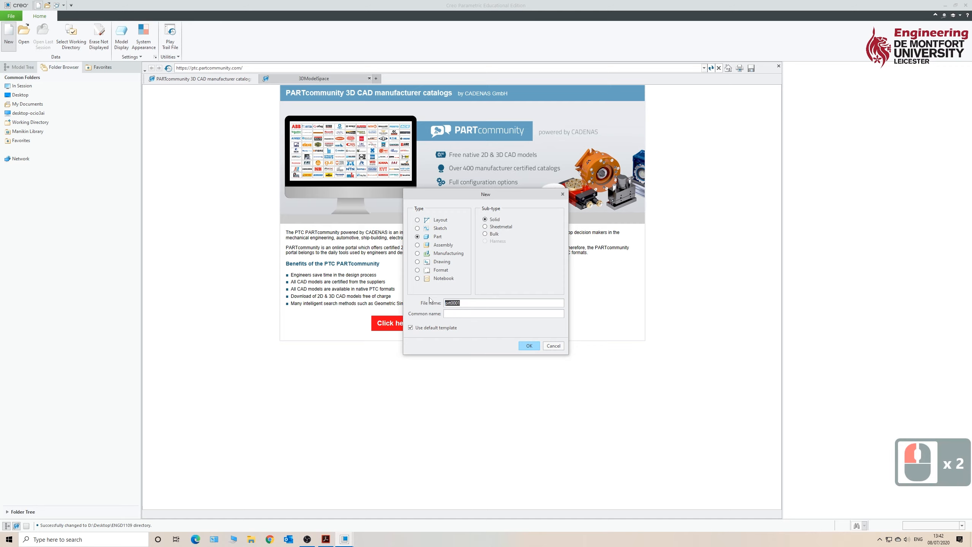
pyautogui.write('ex')
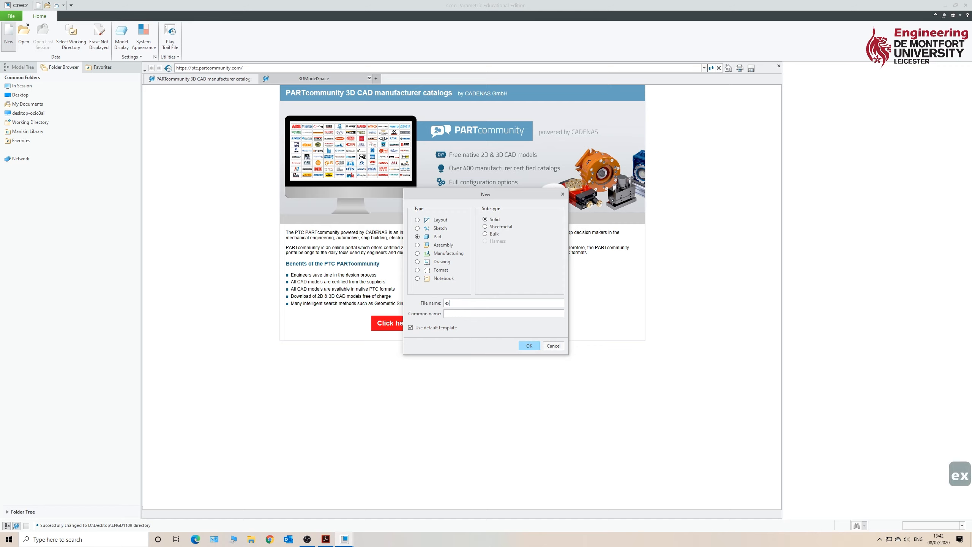
pyautogui.press('BackSpace')
pyautogui.press('BackSpace')
pyautogui.press('capslock')
pyautogui.write('EX')
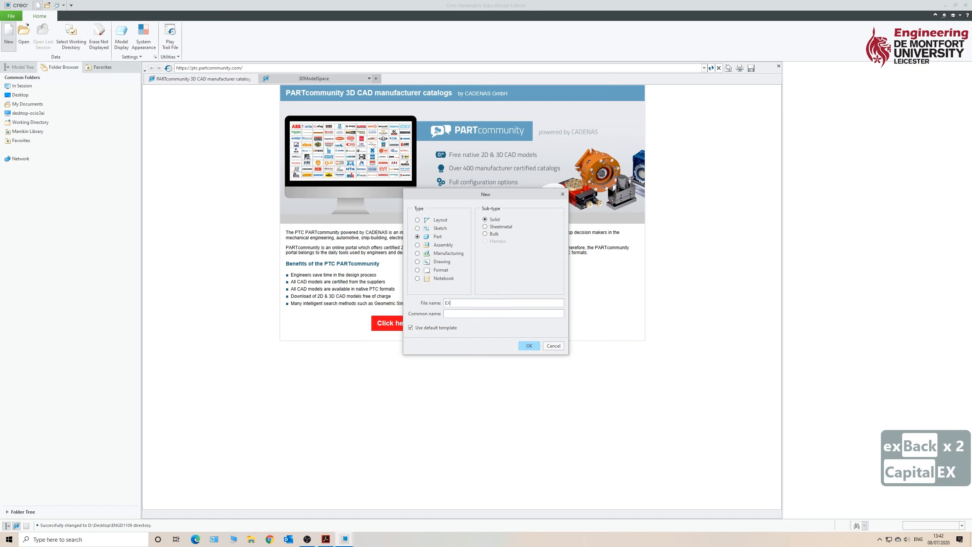
pyautogui.write('003')
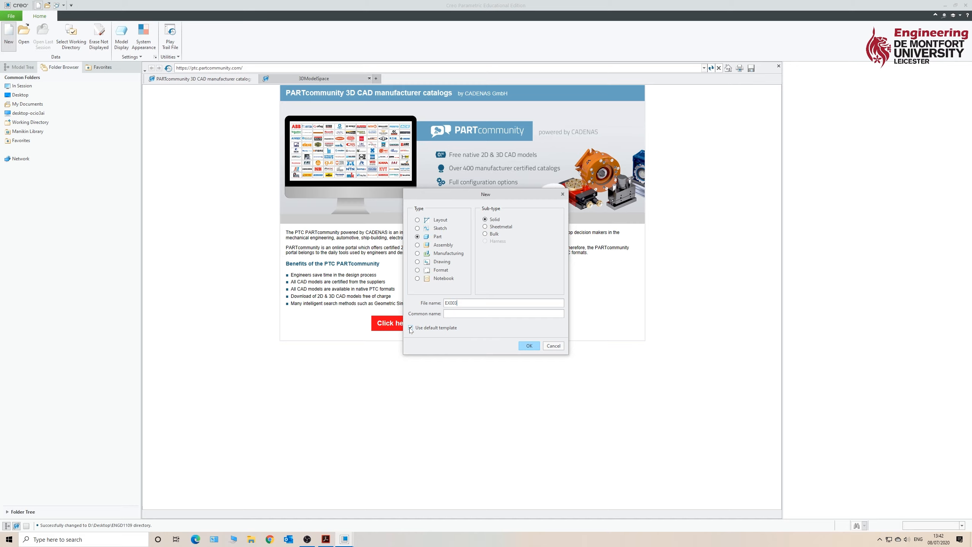
# Create the part from the mmns_part_solid template instead of the default template.
pyautogui.click(410, 328)
pyautogui.click(533, 346)
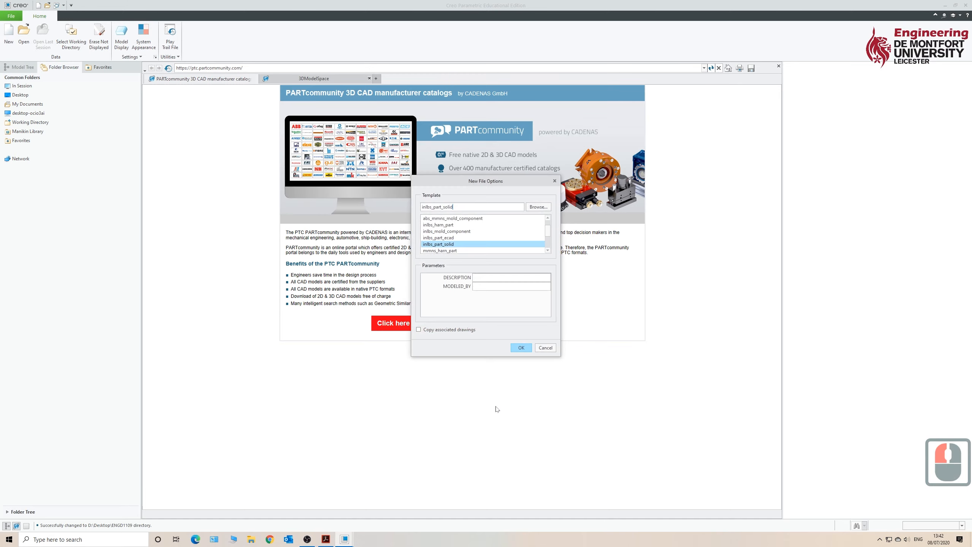
pyautogui.scroll(-1, 459, 232)
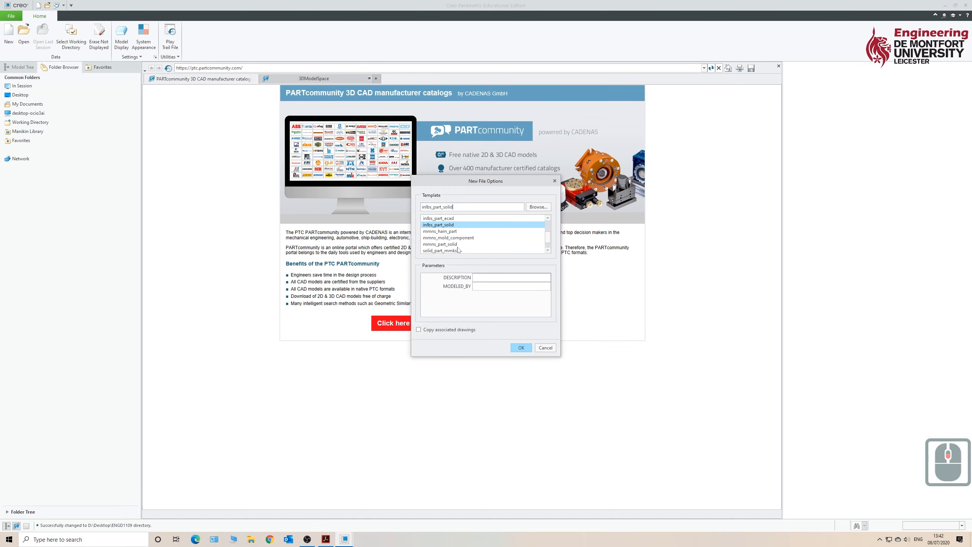
pyautogui.click(454, 245)
pyautogui.click(529, 350)
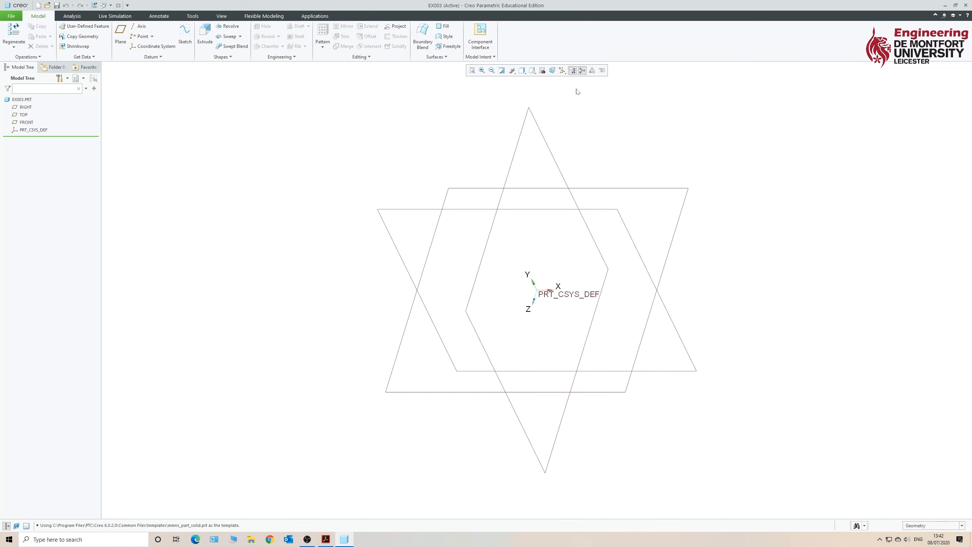
# Turn off the display of axes, points and coordinate systems, leaving only the datum planes shown.
pyautogui.click(562, 70)
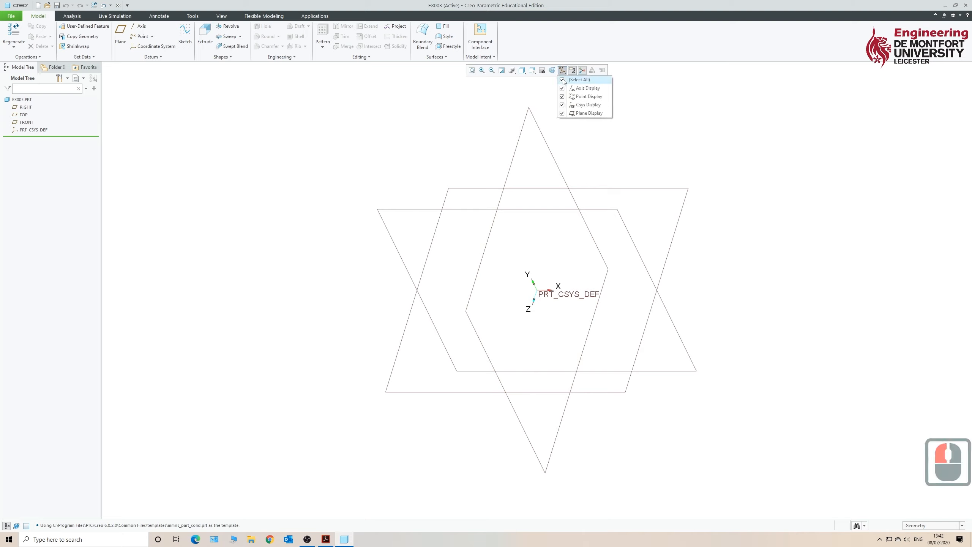
pyautogui.click(562, 80)
pyautogui.click(562, 114)
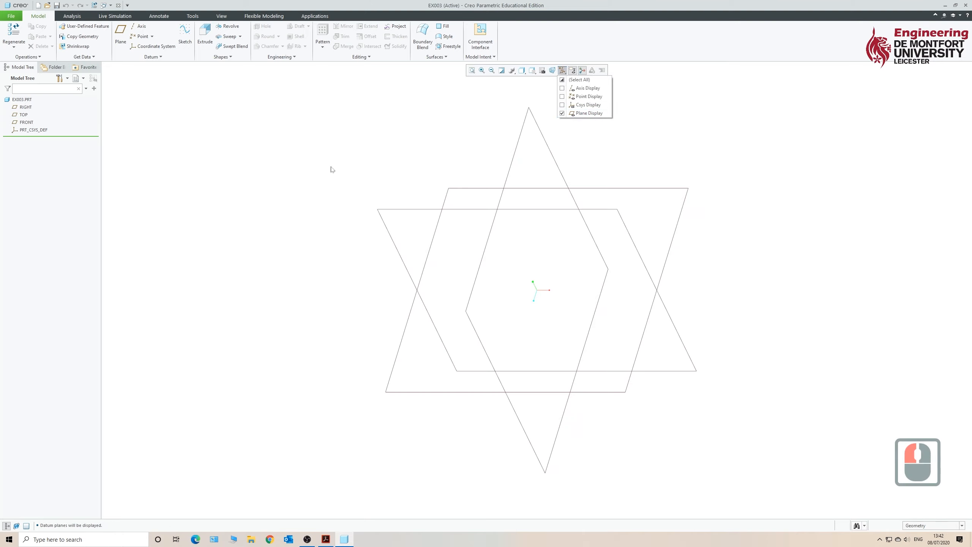
pyautogui.click(281, 199)
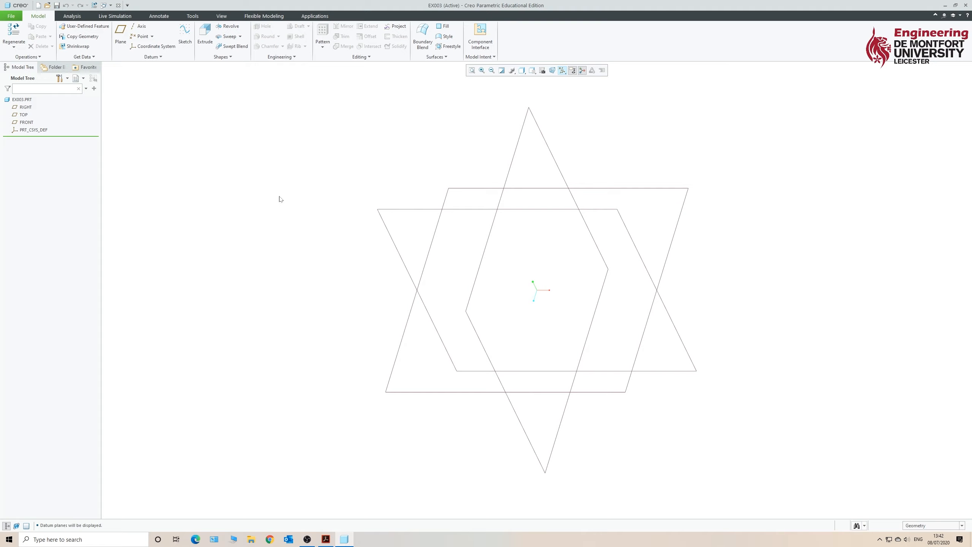
# Start a Revolve feature with its sketch on the FRONT plane and orient the sketch view to 2D.
pyautogui.click(26, 122)
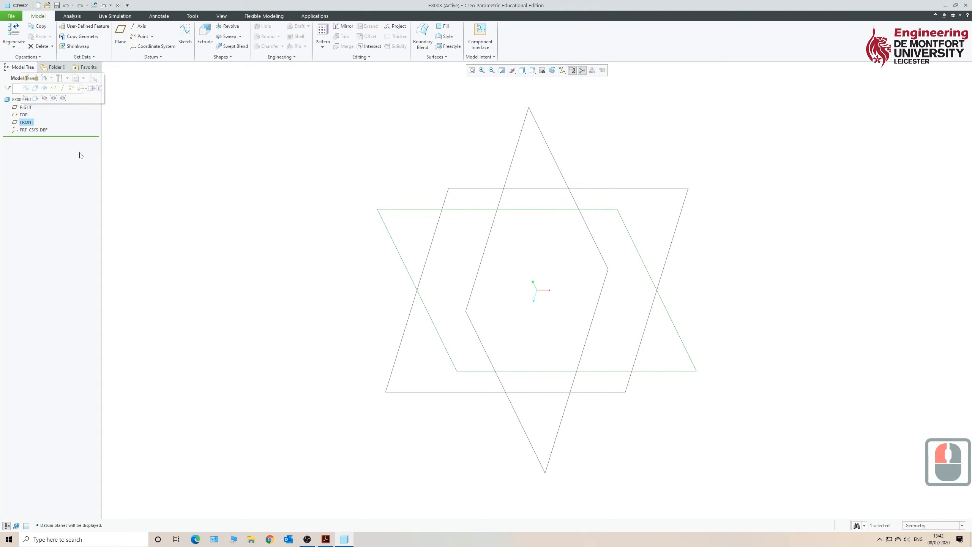
pyautogui.click(227, 30)
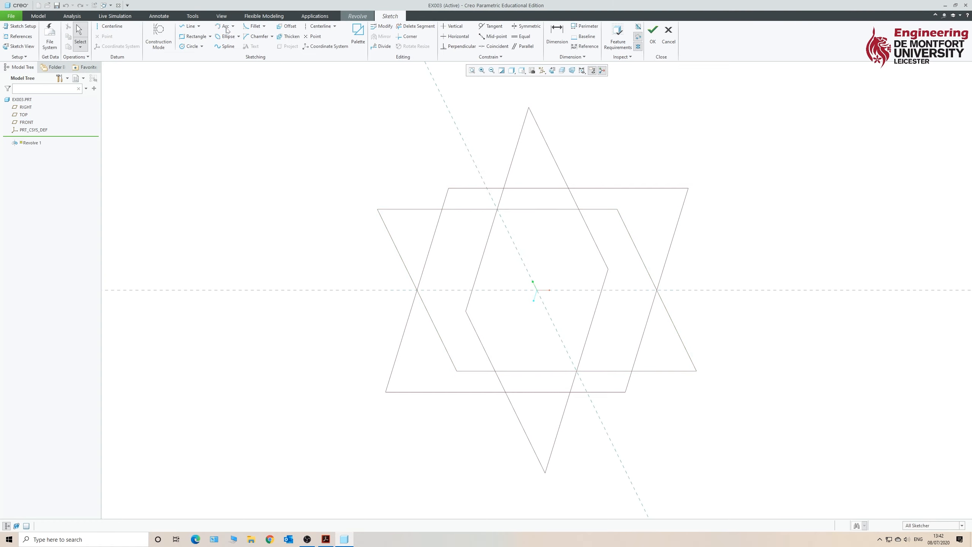
pyautogui.click(552, 70)
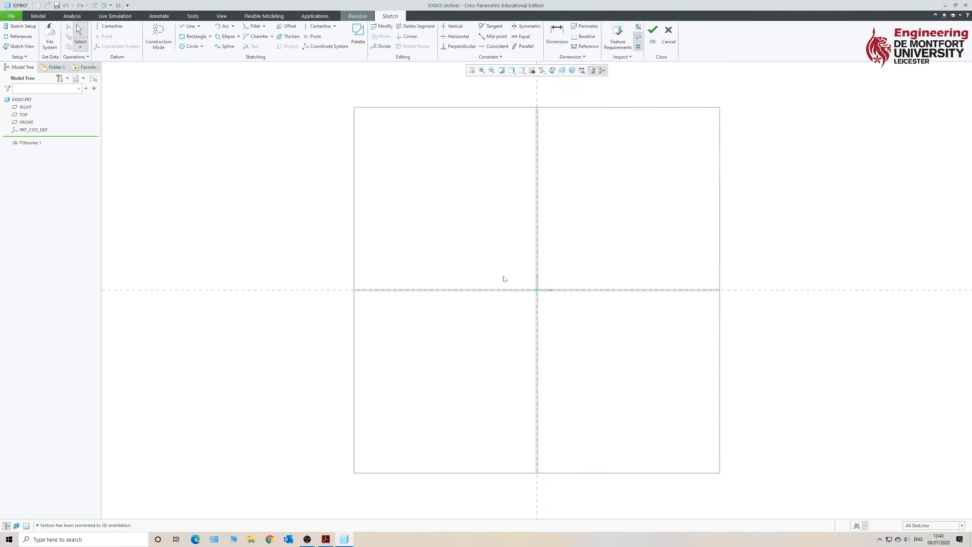
# Sketch a circle about 244 mm in diameter centred on the intersection of the reference lines.
pyautogui.click(189, 46)
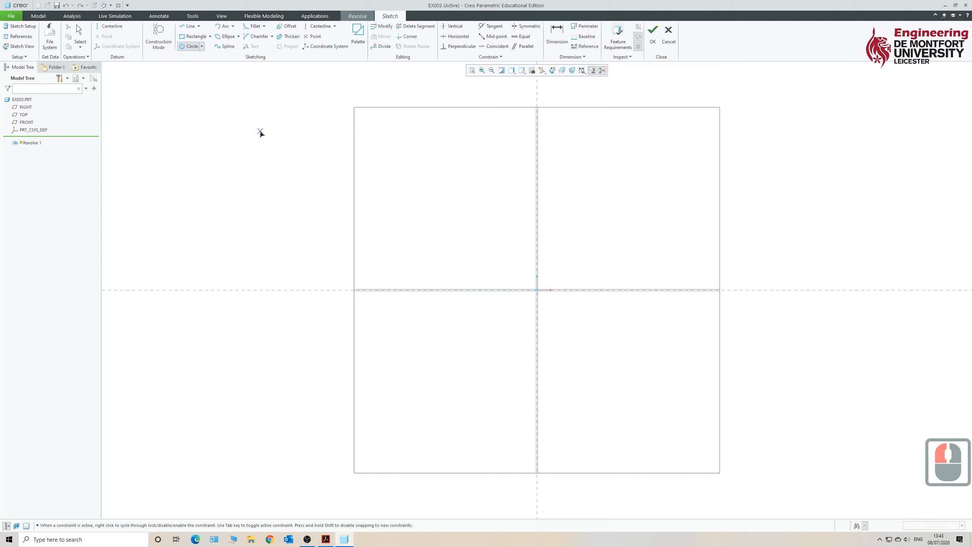
pyautogui.click(537, 291)
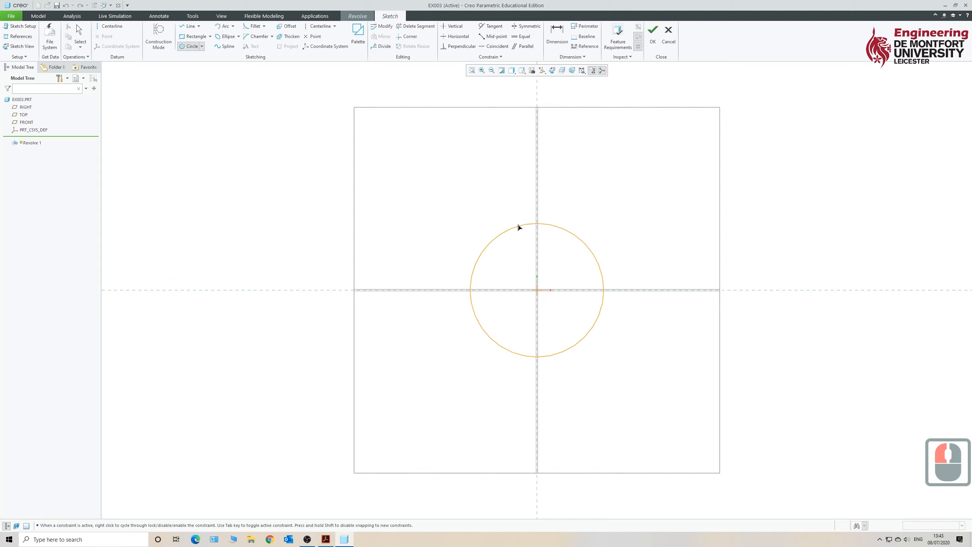
pyautogui.click(530, 206)
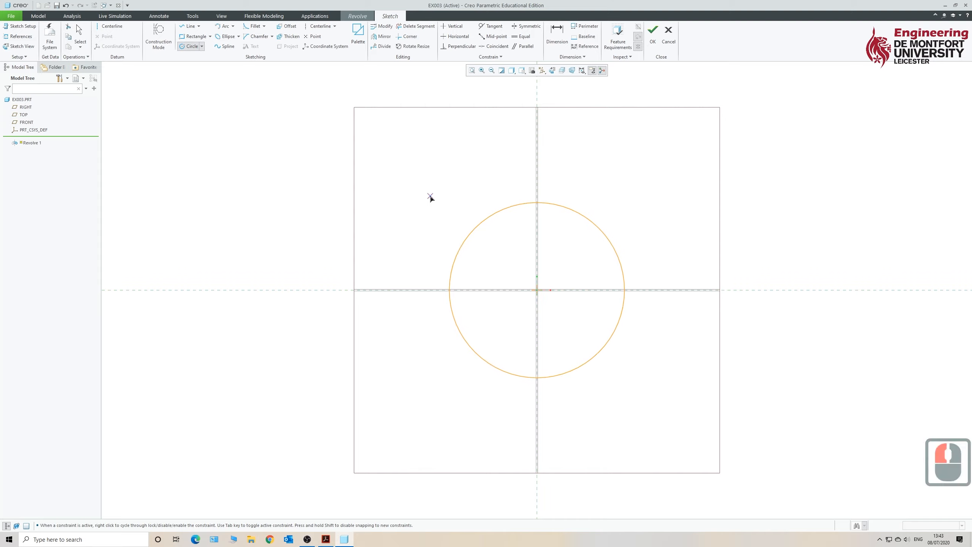
pyautogui.middleClick(430, 198)
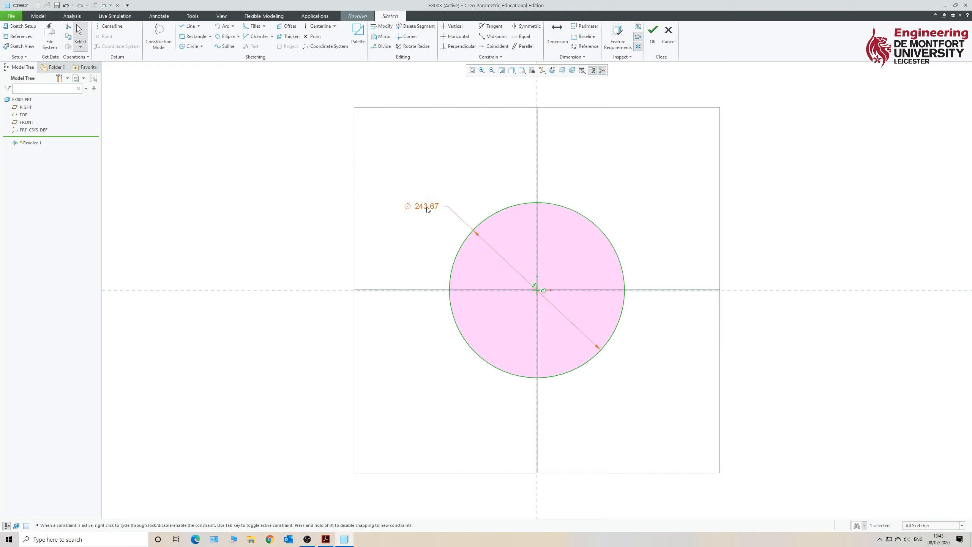
# Set the circle's diameter to 50 mm and refit the sketch in the view.
pyautogui.doubleClick(426, 207)
pyautogui.write('50')
pyautogui.press('Return')
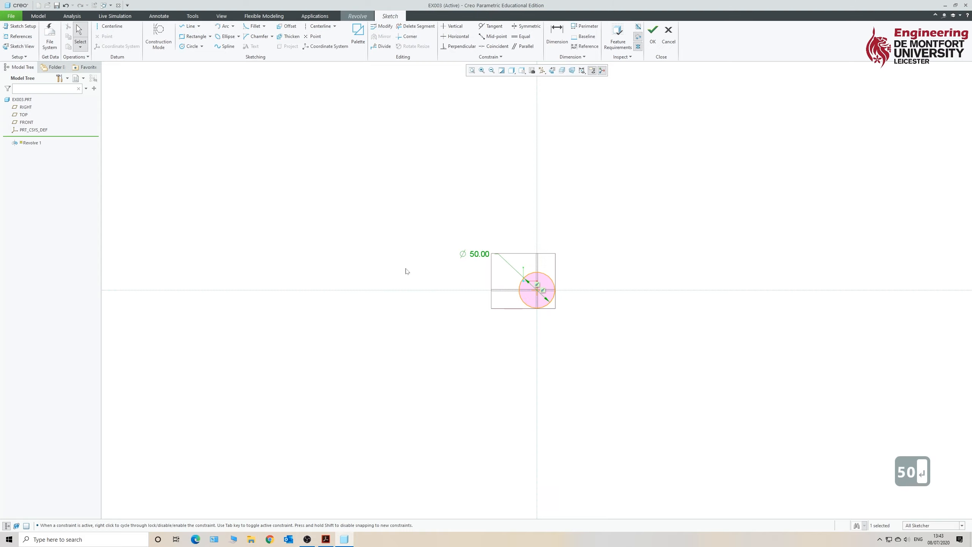
pyautogui.click(471, 71)
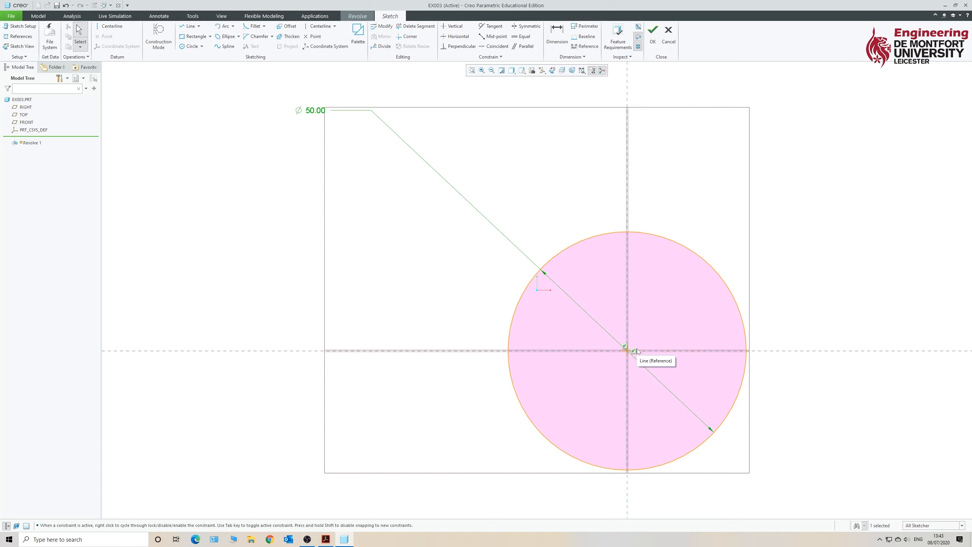
# Sketch a line chain from the circle's uppermost point: horizontal, short step down, horizontal, and a slope ending on the horizontal reference line.
pyautogui.scroll(-6, 445, 320)
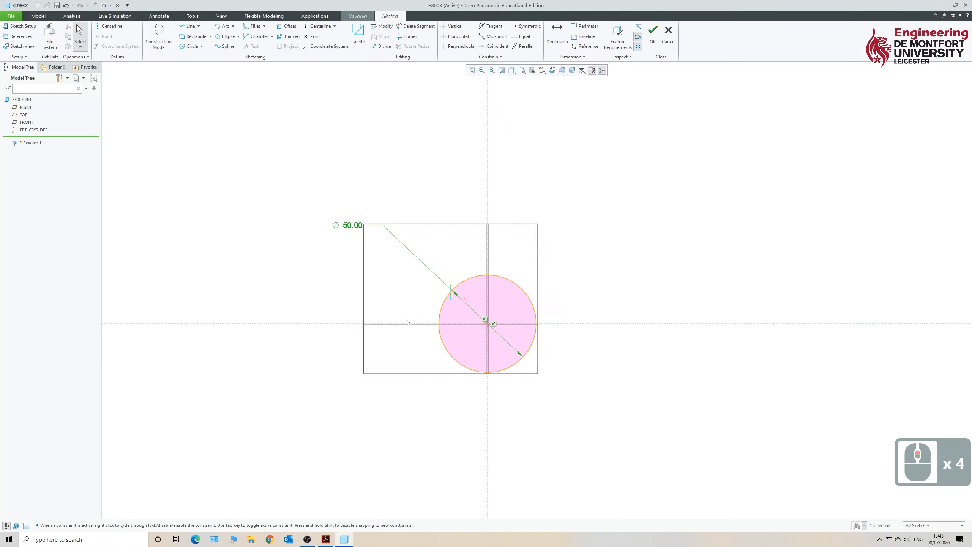
pyautogui.scroll(4, 629, 352)
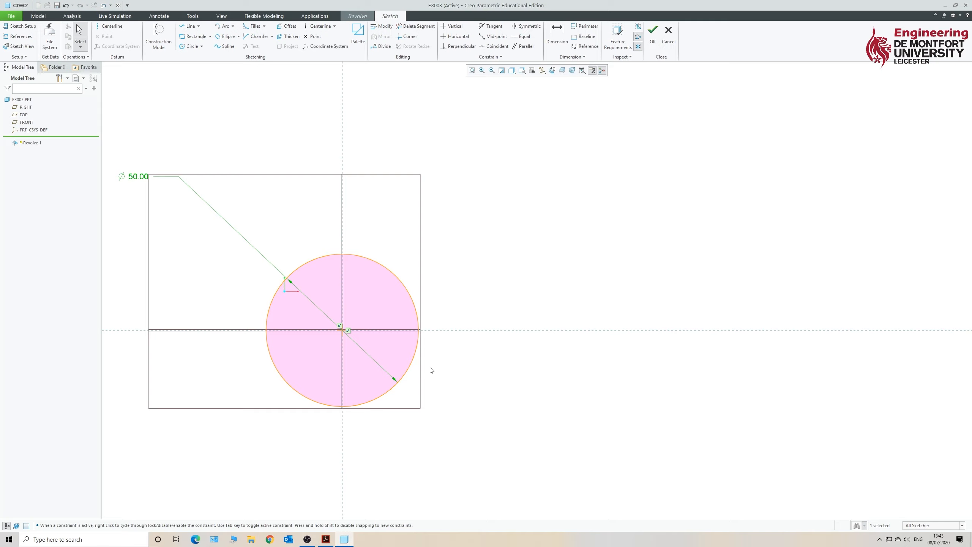
pyautogui.click(188, 27)
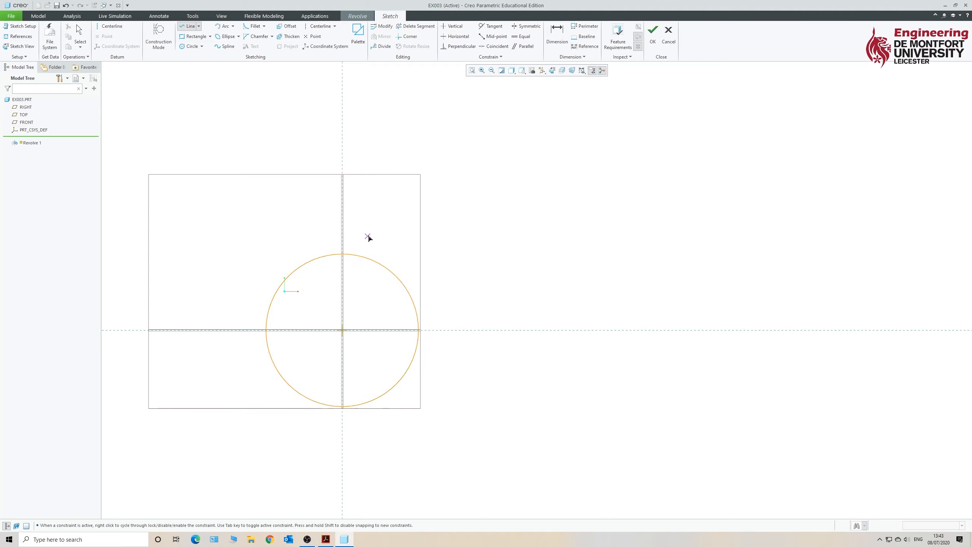
pyautogui.click(343, 254)
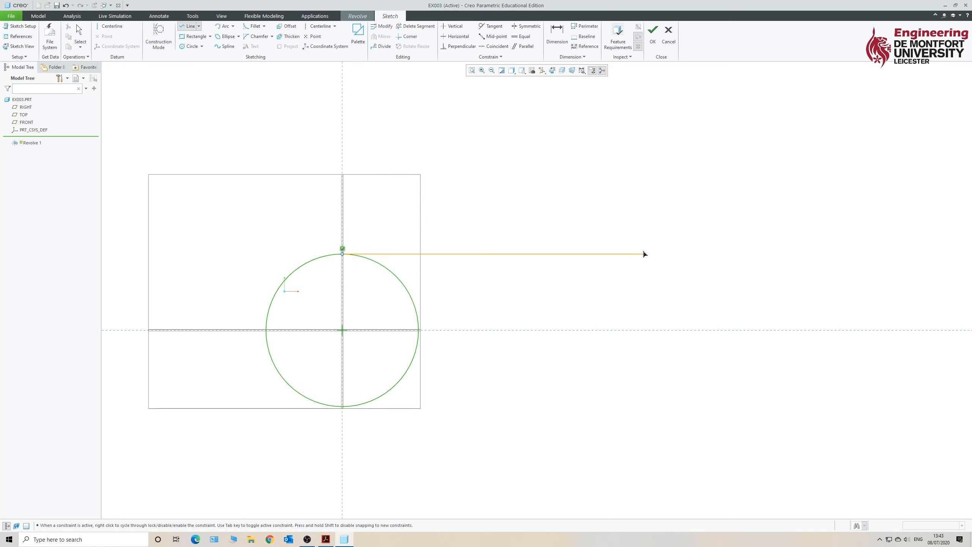
pyautogui.click(601, 256)
pyautogui.click(601, 272)
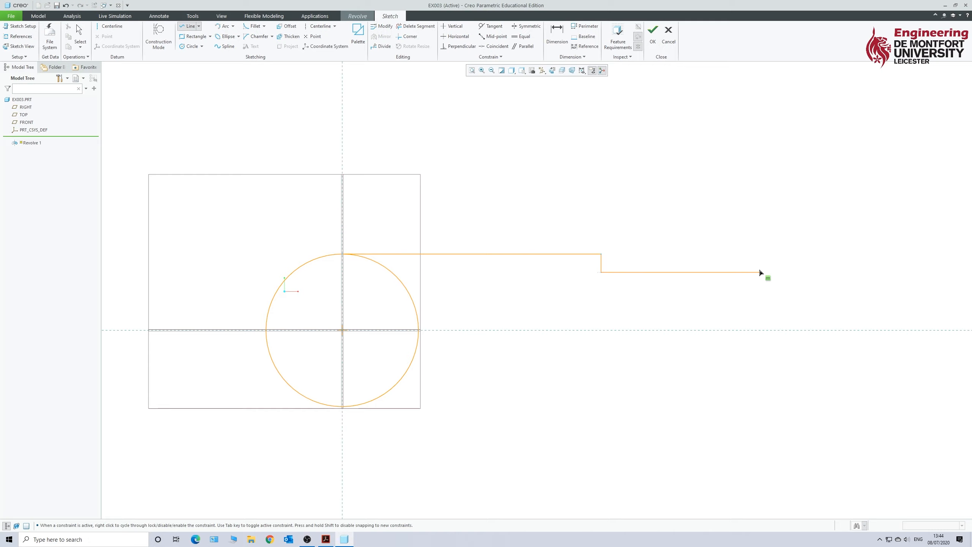
pyautogui.click(760, 272)
pyautogui.click(879, 330)
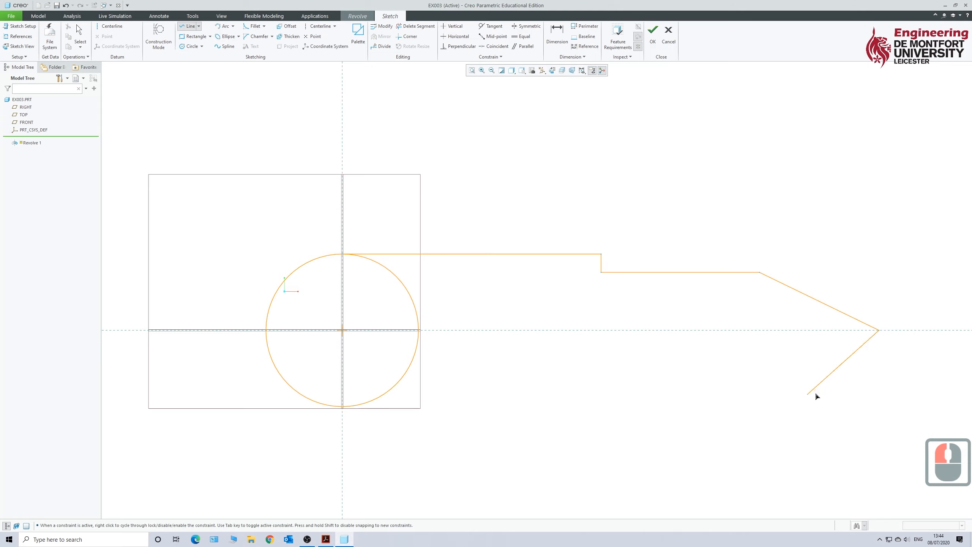
pyautogui.middleClick(854, 255)
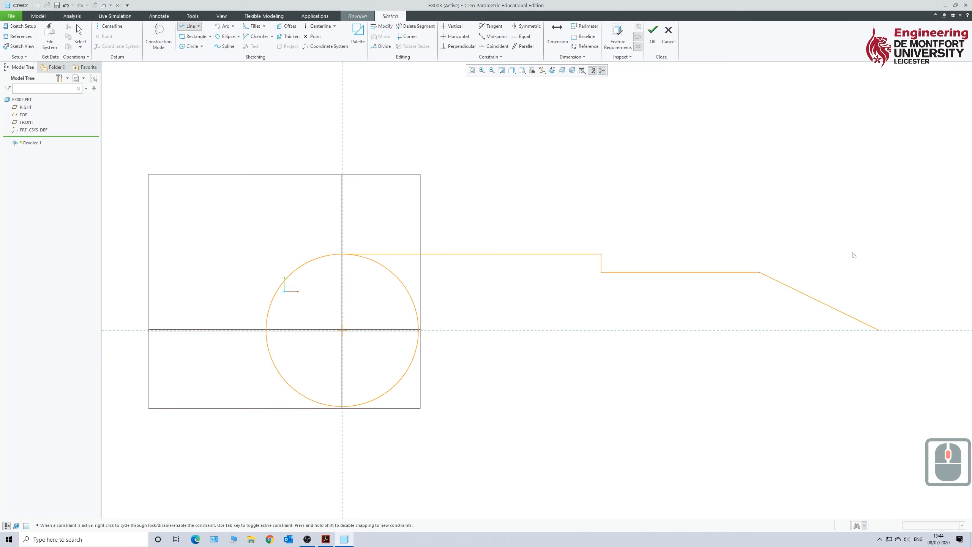
# Finish the line chain and set the length of its first horizontal line, from the circle to the step, to 50 mm.
pyautogui.middleClick(759, 262)
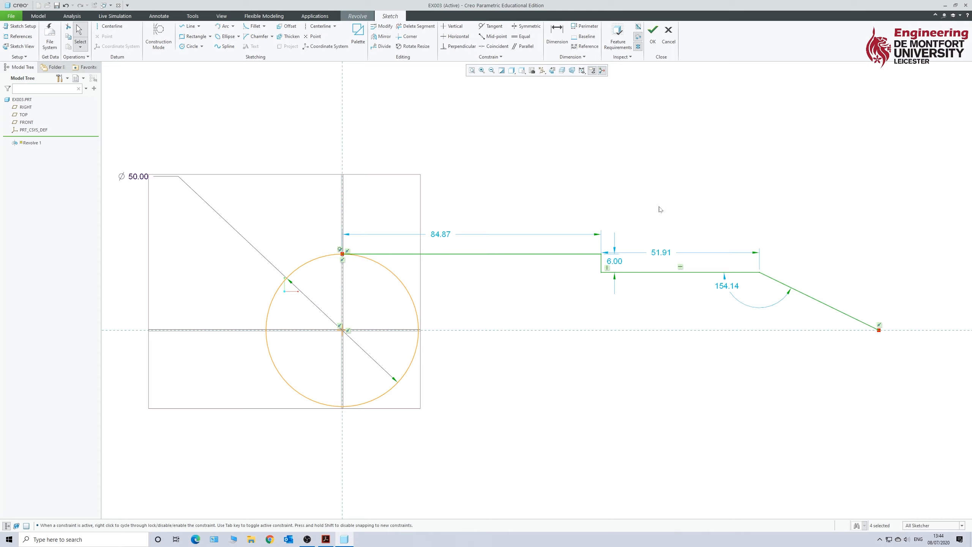
pyautogui.doubleClick(436, 234)
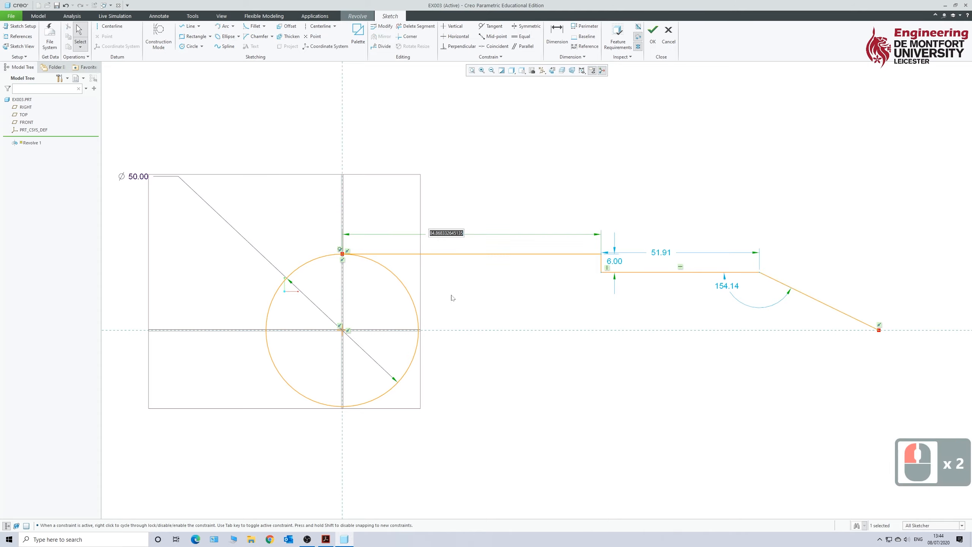
pyautogui.write('50')
pyautogui.press('Return')
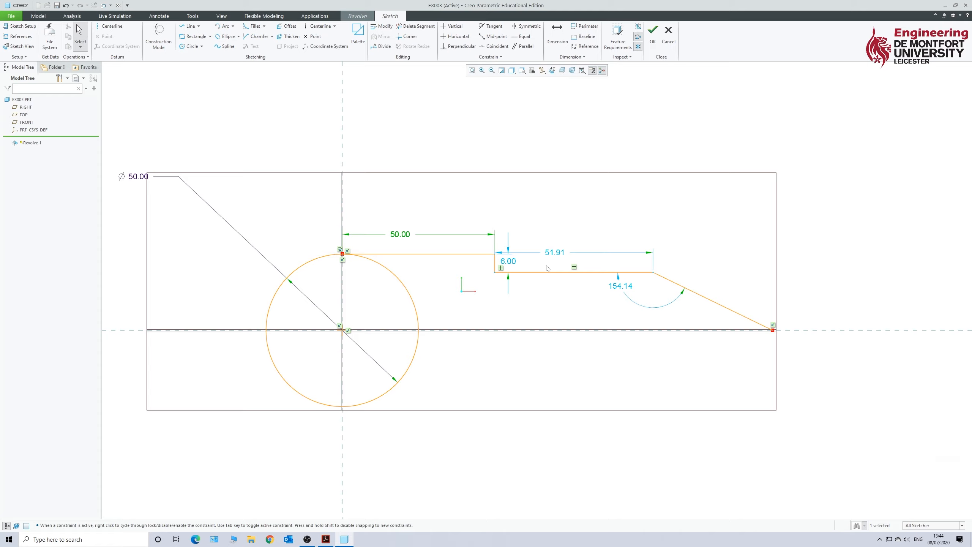
# Set the height of the profile's vertical step to 5 mm and the second horizontal line's length to 50 mm.
pyautogui.doubleClick(508, 262)
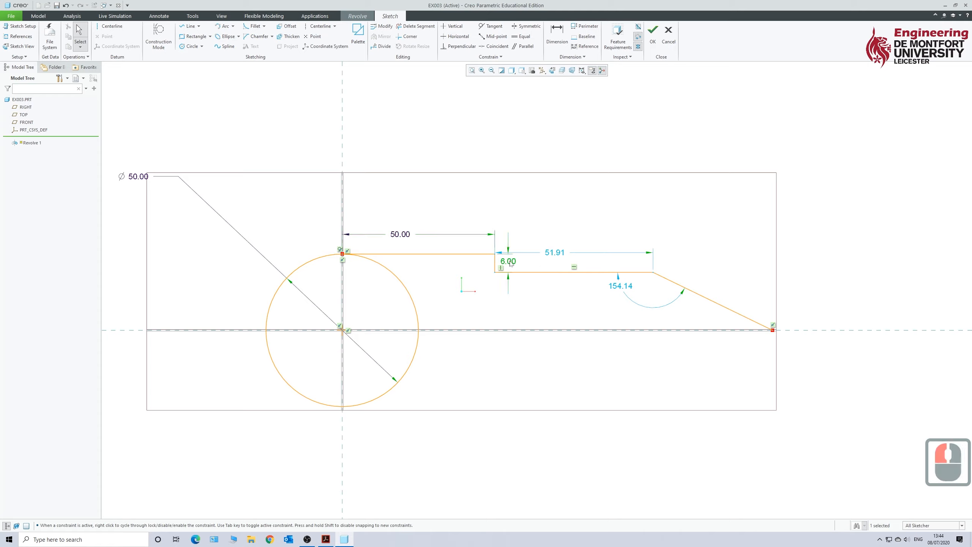
pyautogui.write('5')
pyautogui.press('Return')
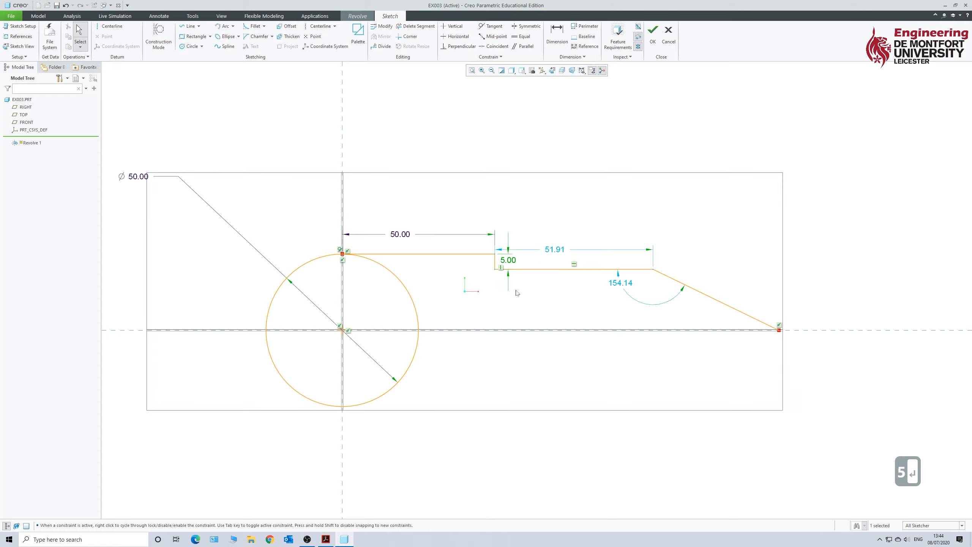
pyautogui.doubleClick(549, 252)
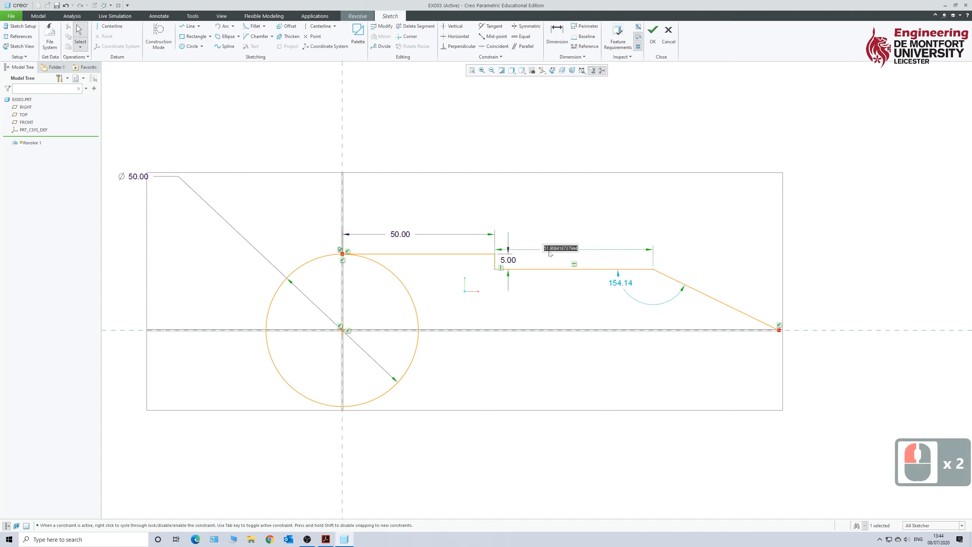
pyautogui.write('50')
pyautogui.press('Return')
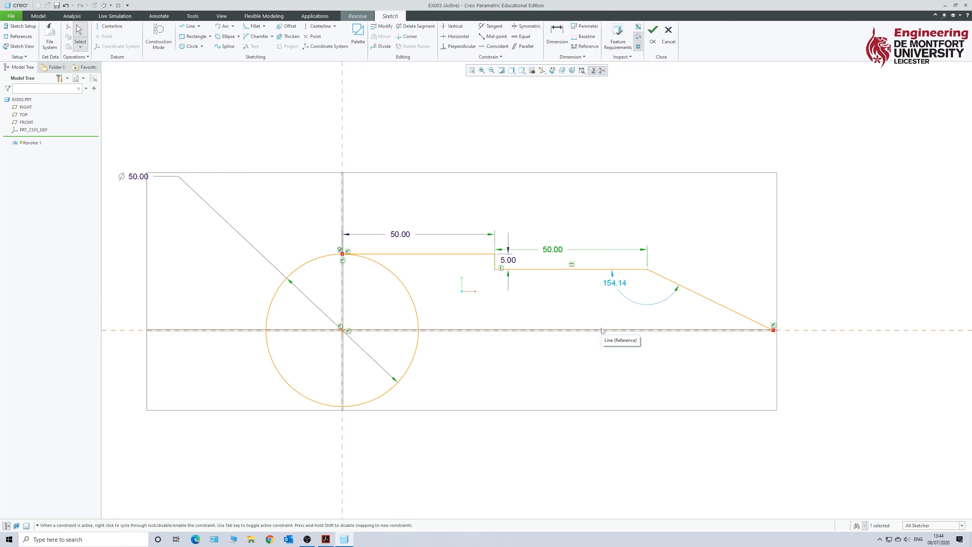
# Dimension the horizontal distance between the sloped line's two endpoints and set it to 30 mm.
pyautogui.click(557, 34)
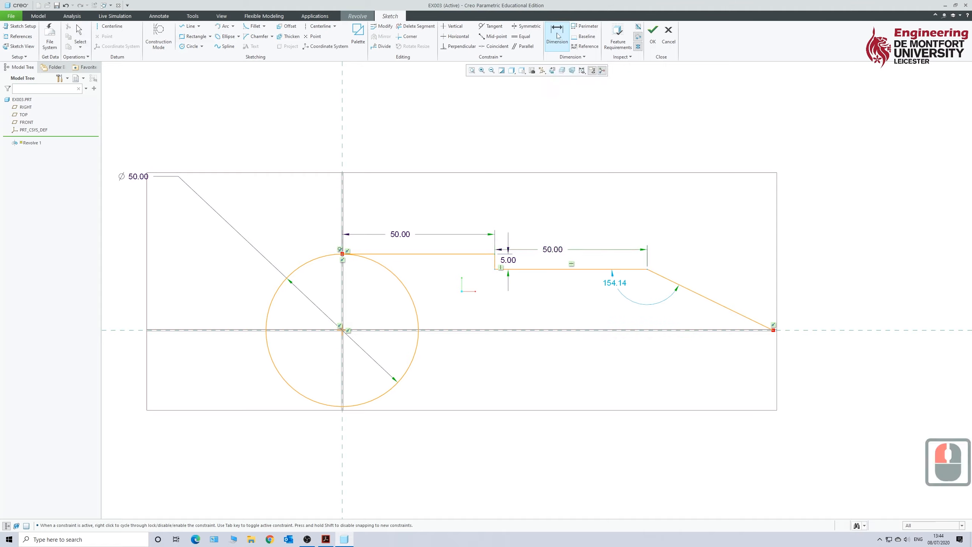
pyautogui.click(774, 331)
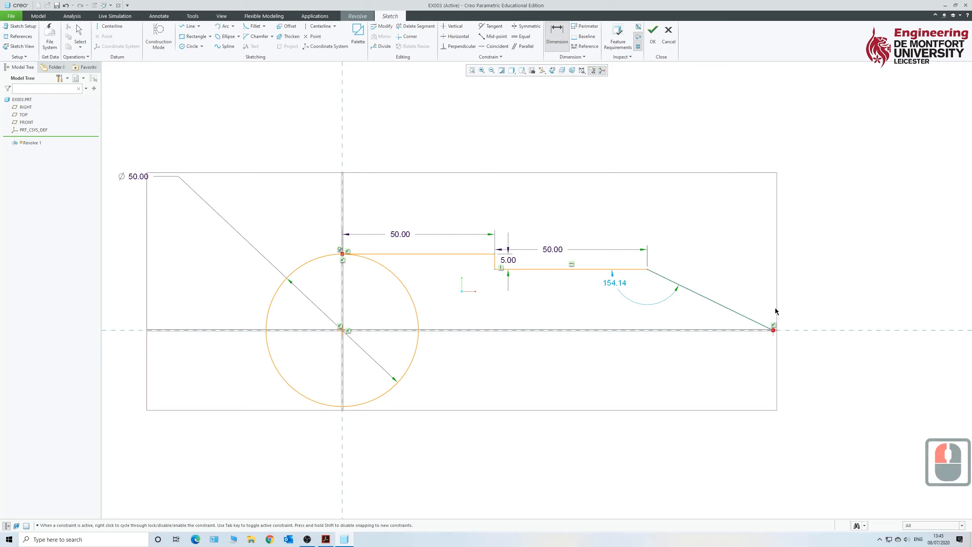
pyautogui.click(647, 269)
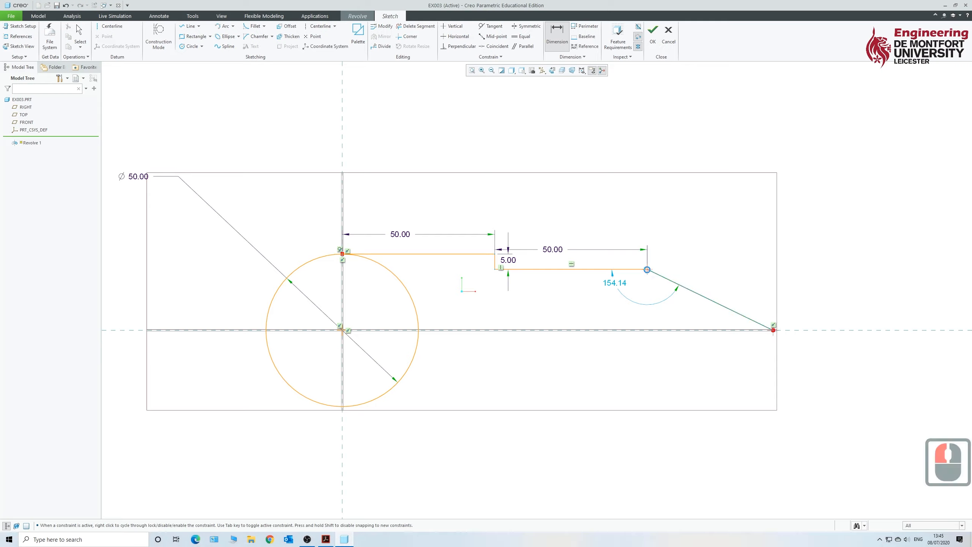
pyautogui.middleClick(711, 255)
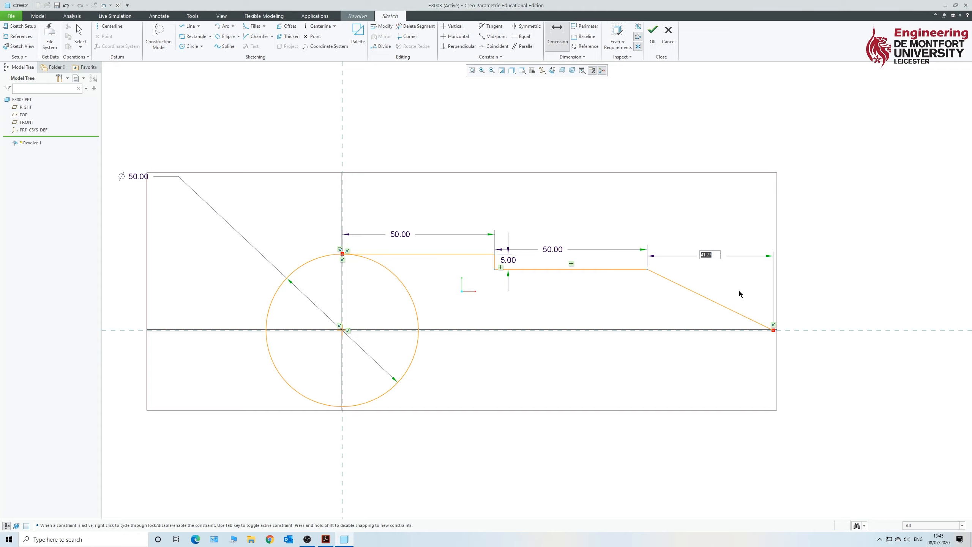
pyautogui.write('30')
pyautogui.press('Return')
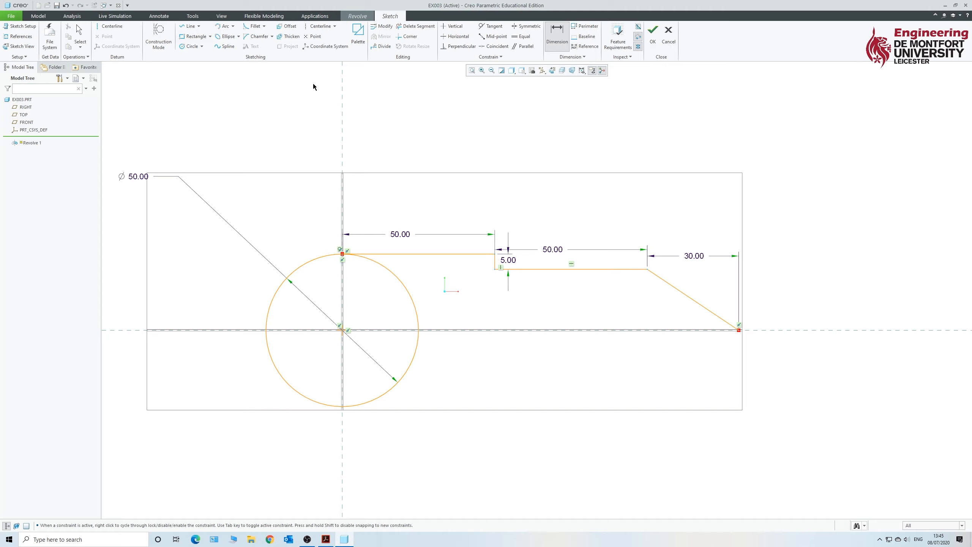
# Trim the circle with Delete Segment, keeping only its upper-left quarter arc between the two reference lines.
pyautogui.click(407, 30)
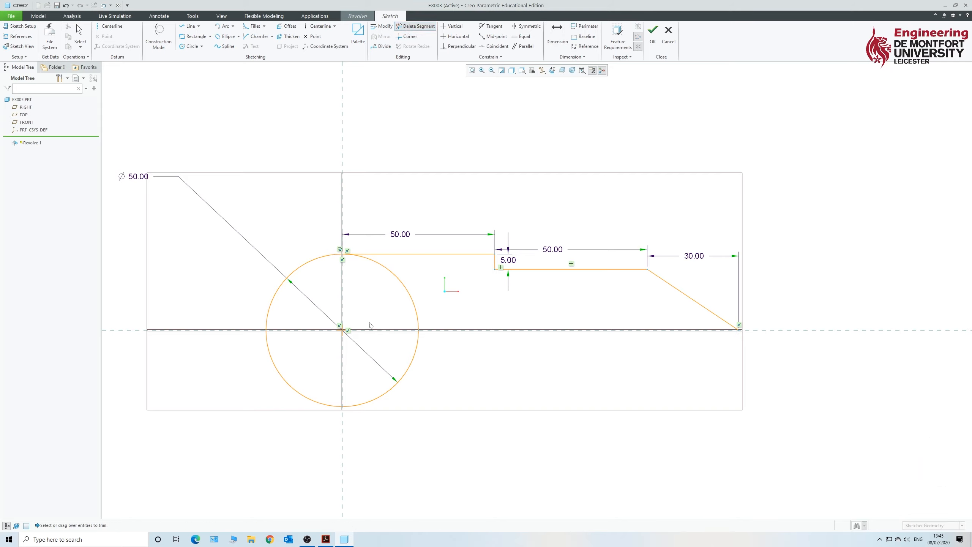
pyautogui.click(406, 287)
pyautogui.click(417, 358)
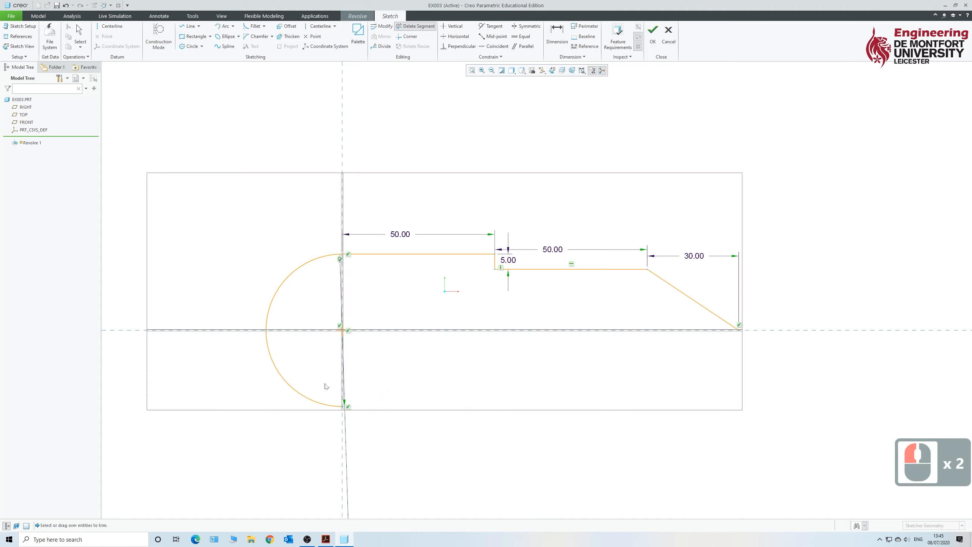
pyautogui.click(309, 399)
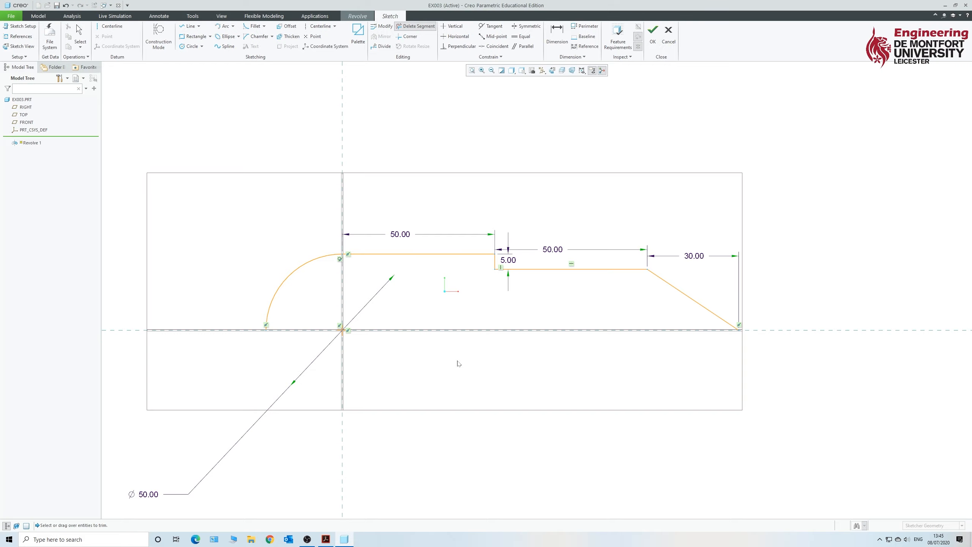
pyautogui.middleClick(445, 316)
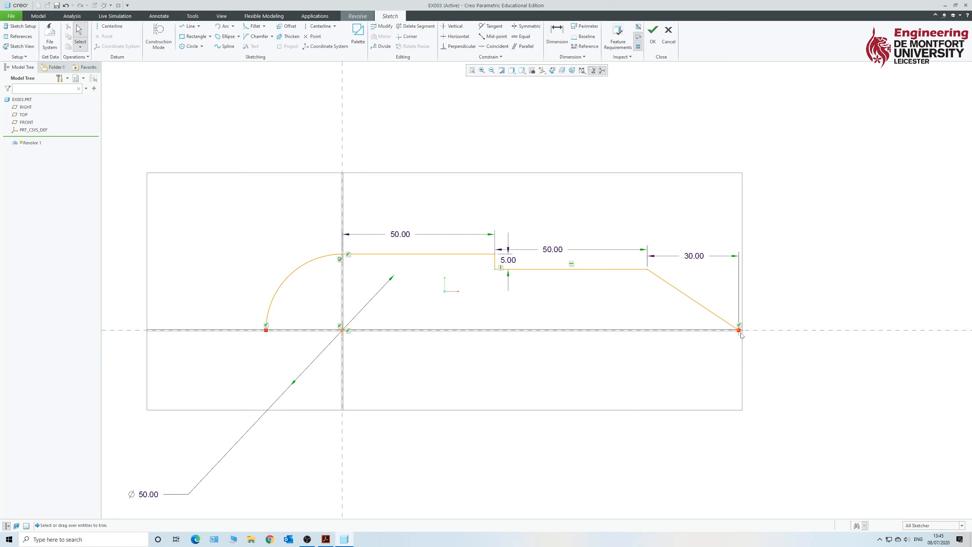
# Close the profile with a line along the horizontal reference from the arc's lower end to the tip of the slope.
pyautogui.click(190, 27)
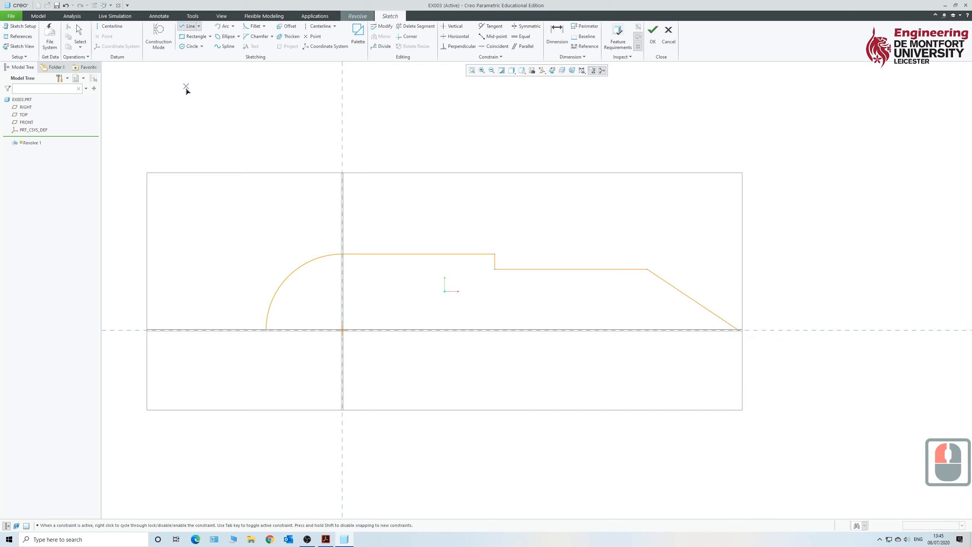
pyautogui.click(265, 330)
pyautogui.click(738, 330)
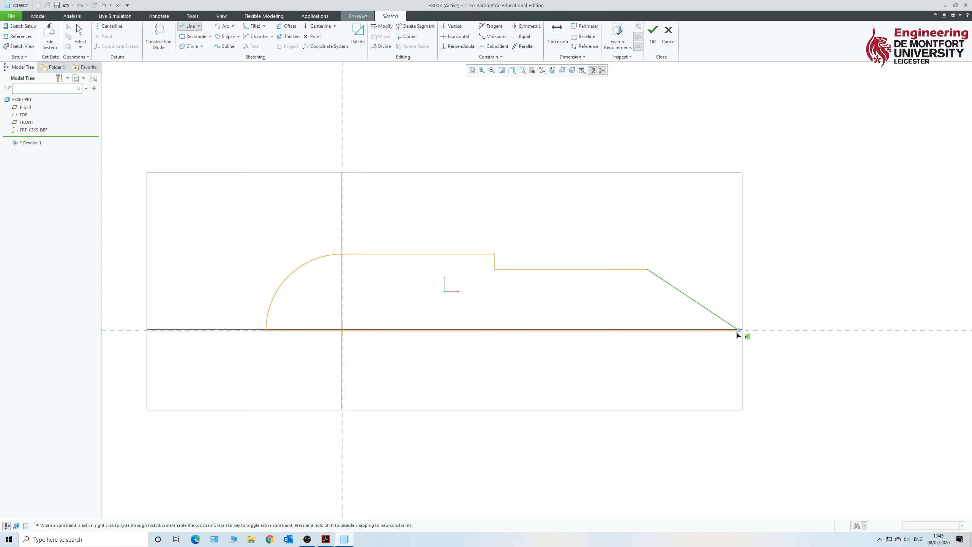
pyautogui.middleClick(554, 384)
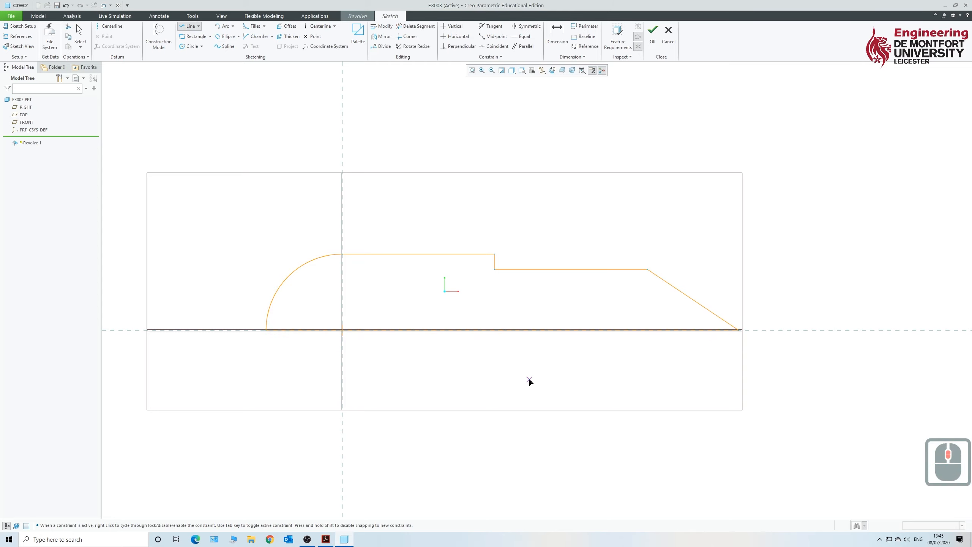
pyautogui.middleClick(494, 375)
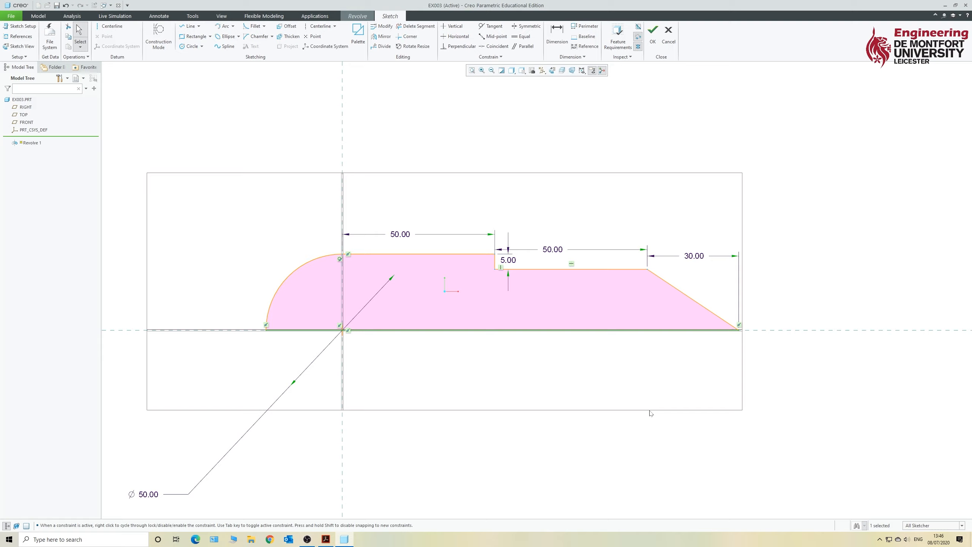
# Add a datum centerline along the profile's horizontal base line as the axis of revolution.
pyautogui.click(107, 29)
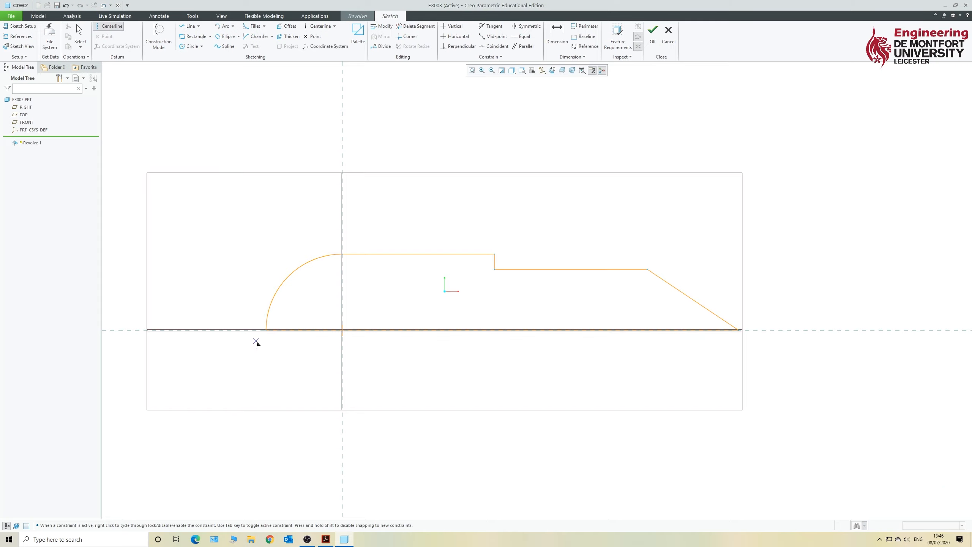
pyautogui.click(268, 330)
pyautogui.click(751, 332)
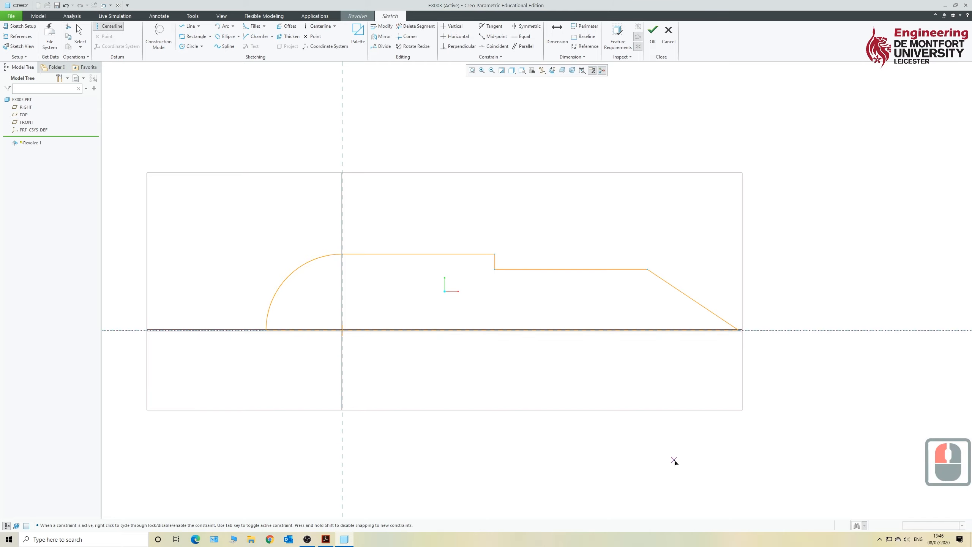
pyautogui.middleClick(510, 369)
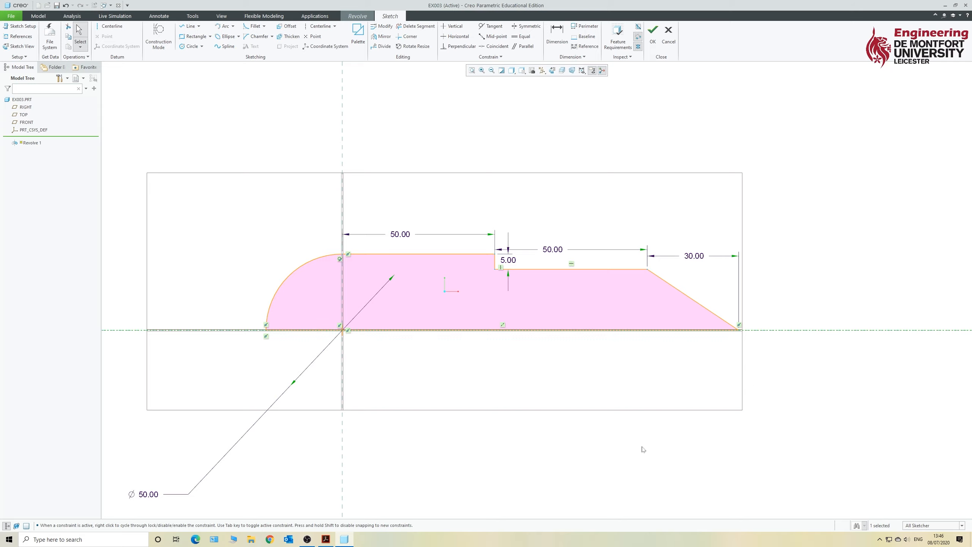
# Accept the sketch and complete the Revolve feature as a solid rotated 360 degrees about the internal centerline.
pyautogui.click(652, 34)
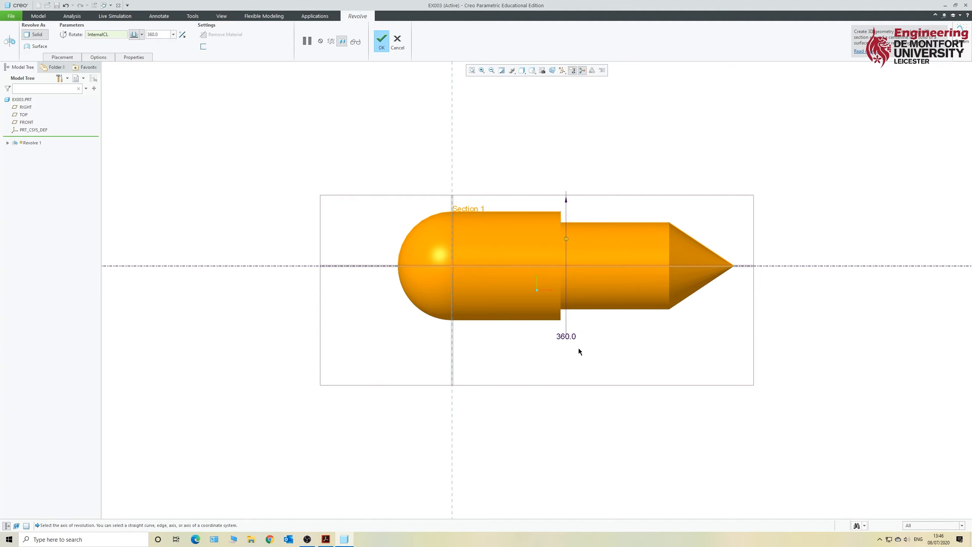
pyautogui.moveTo(655, 172); pyautogui.dragTo(648, 211, button='middle')
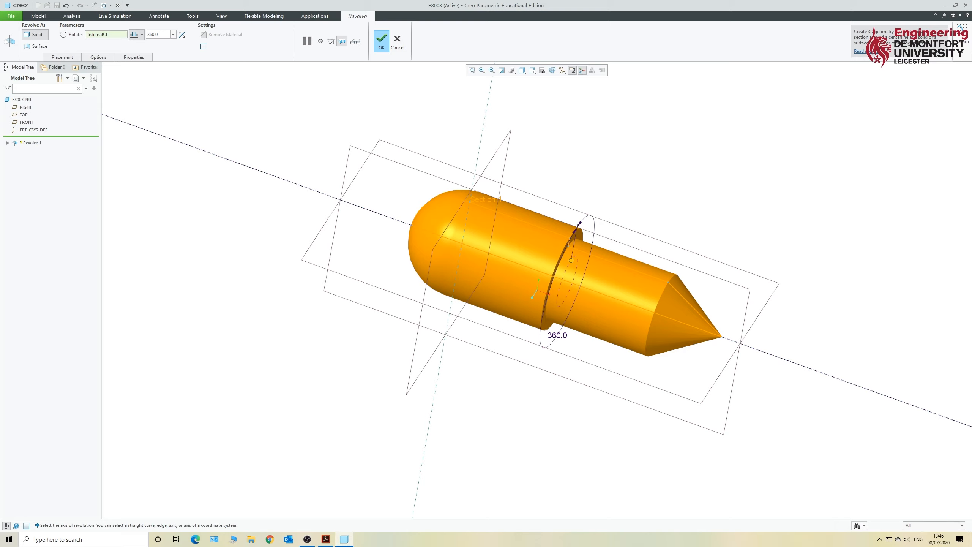
pyautogui.click(382, 42)
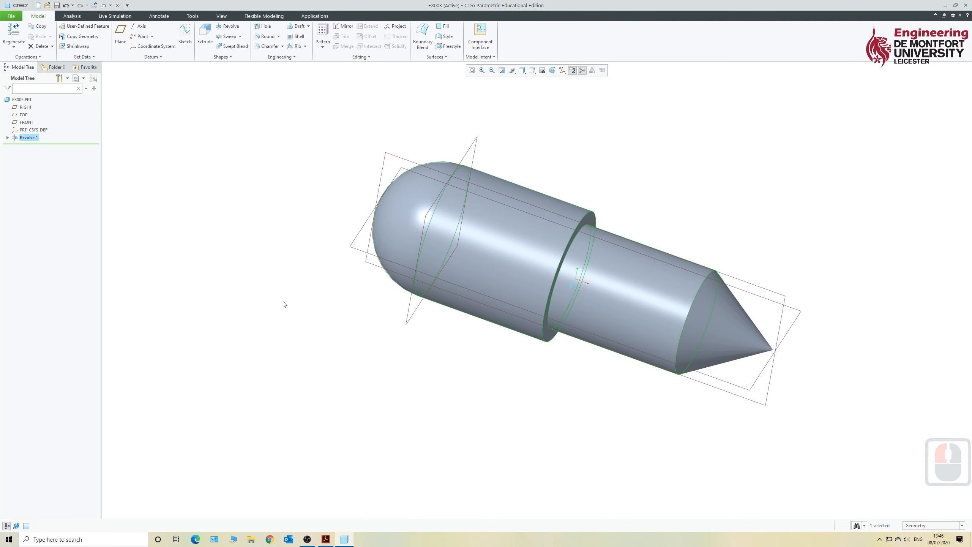
pyautogui.click(284, 304)
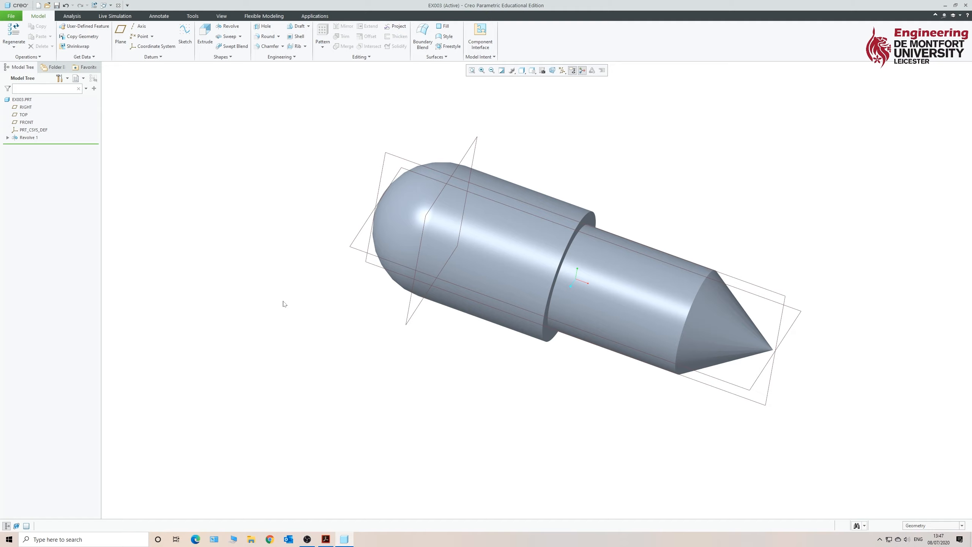
# Return the model to its default orientation and save the part as EX003.PRT.
pyautogui.hotkey('ctrl', 'd')
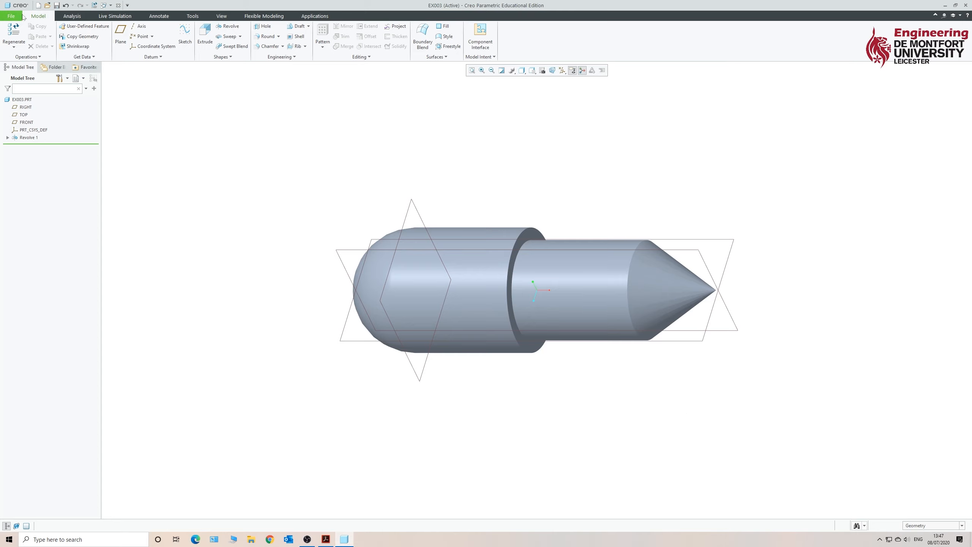
pyautogui.click(56, 5)
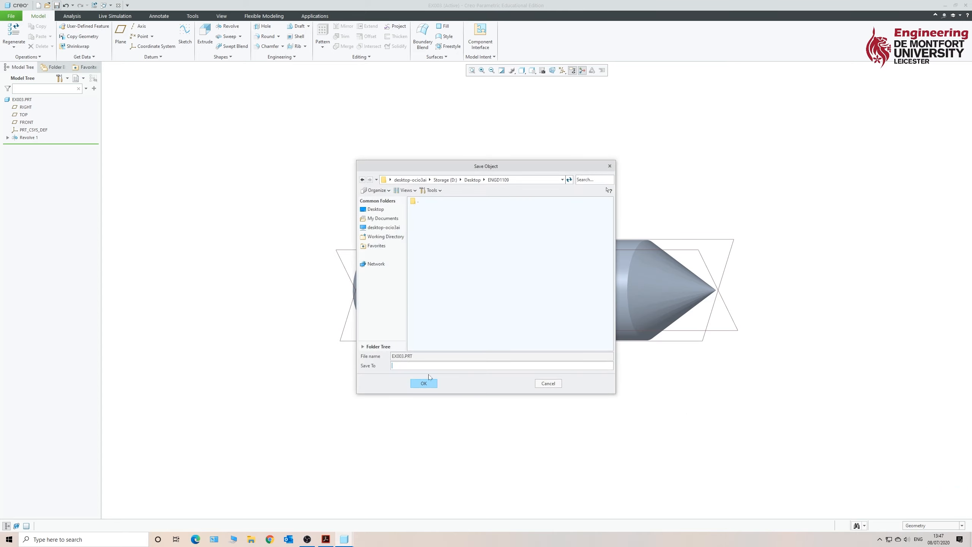
pyautogui.click(423, 383)
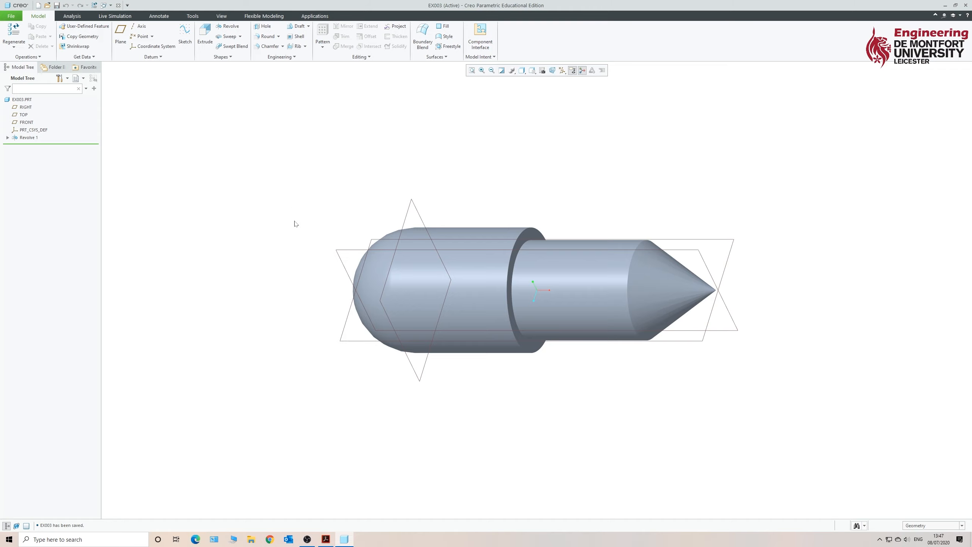
# Start a second Revolve feature with its sketch on the FRONT plane and orient the sketch view to 2D.
pyautogui.click(231, 27)
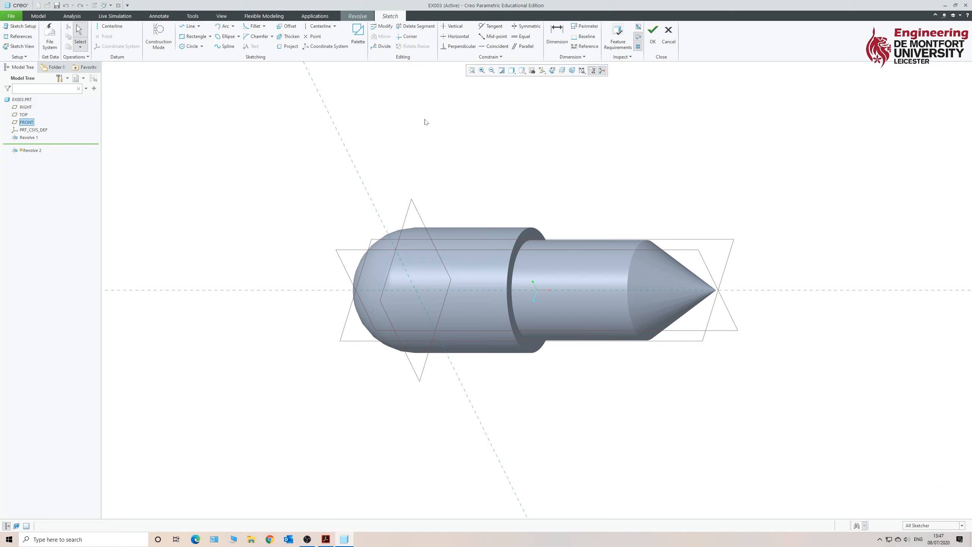
pyautogui.click(551, 71)
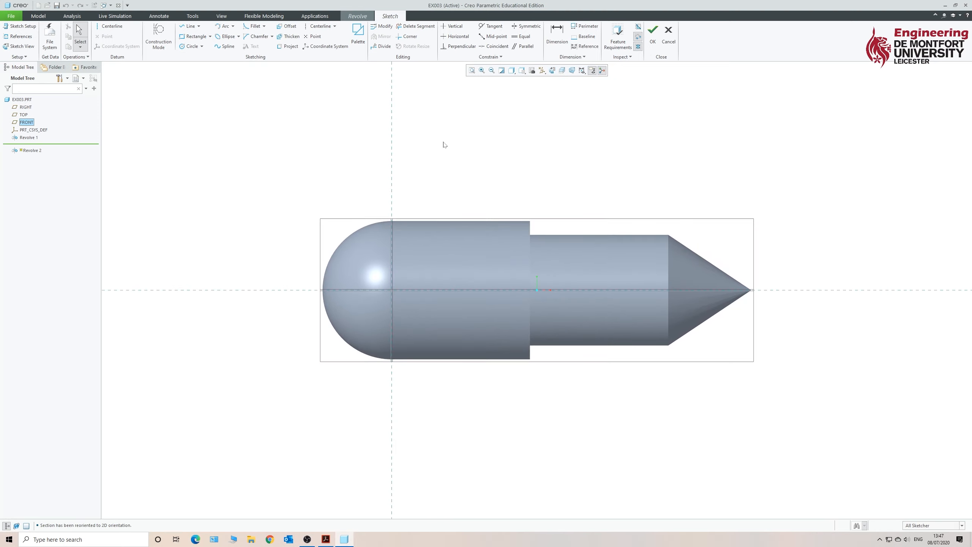
# Sketch a rectangle about 4.63 wide and 5.90 high, hanging inward from the upper edge of the smaller cylinder.
pyautogui.click(195, 36)
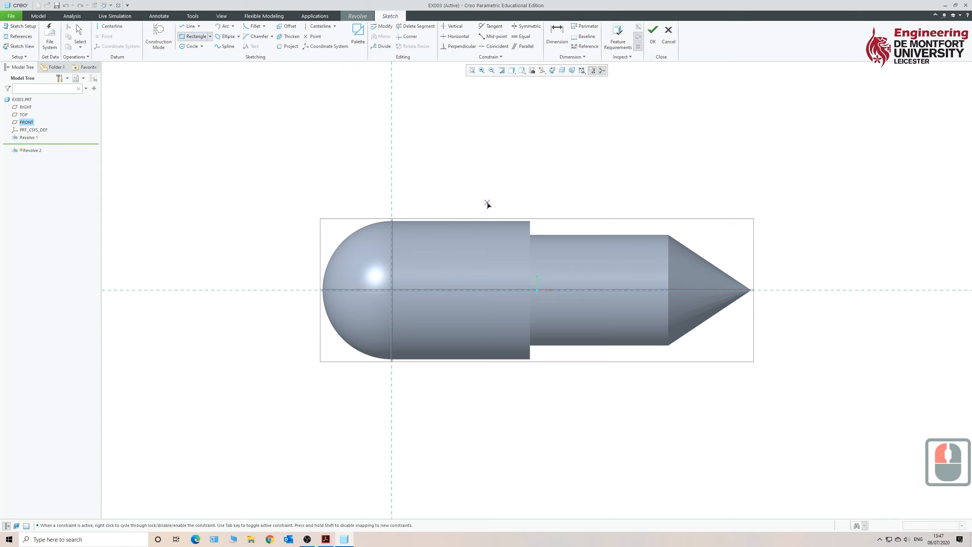
pyautogui.scroll(2, 637, 240)
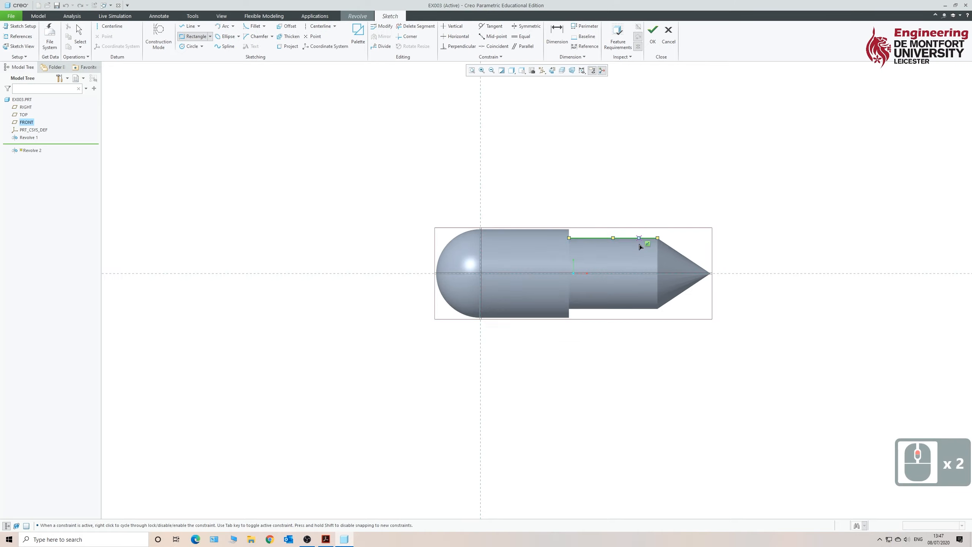
pyautogui.scroll(-7, 640, 242)
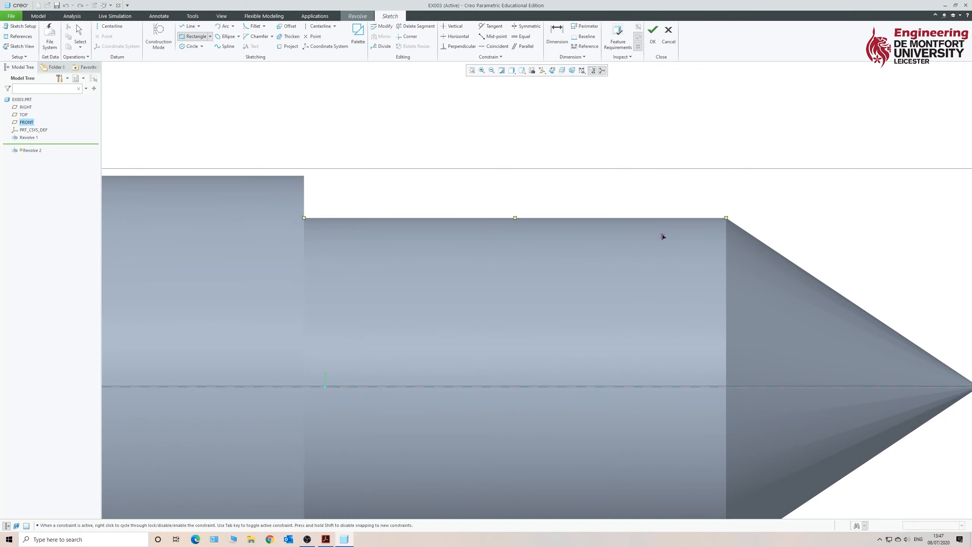
pyautogui.click(646, 218)
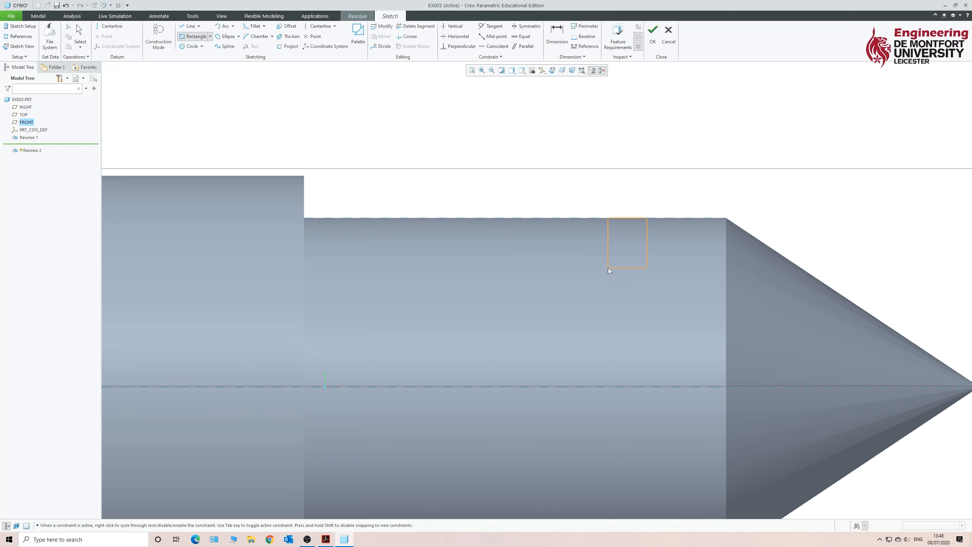
pyautogui.click(608, 267)
pyautogui.middleClick(577, 246)
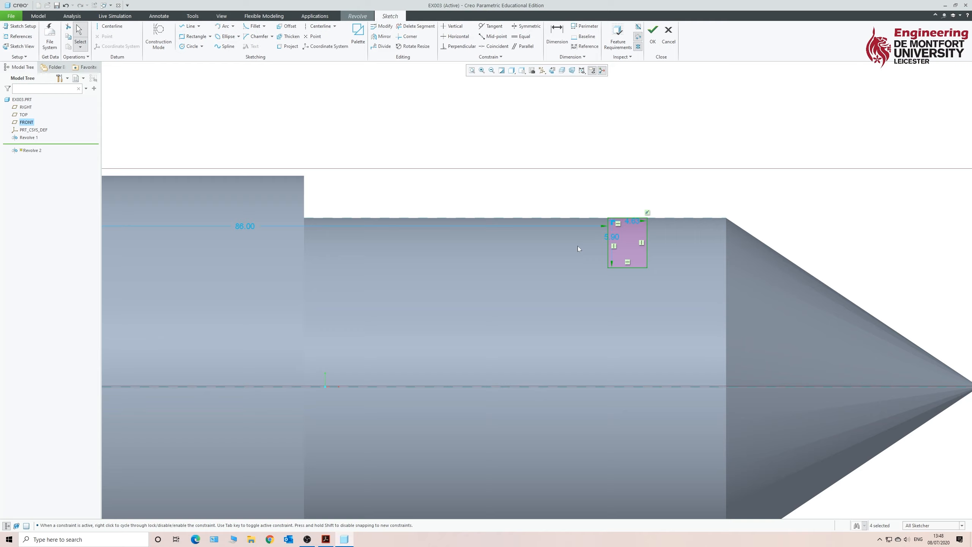
# Set the rectangle's height and width to 5 each.
pyautogui.doubleClick(618, 238)
pyautogui.write('5')
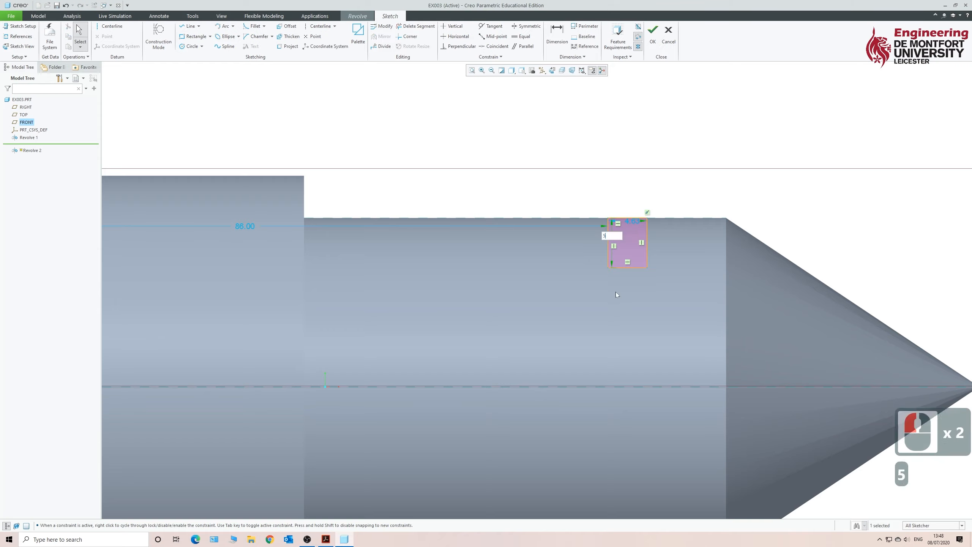
pyautogui.press('Return')
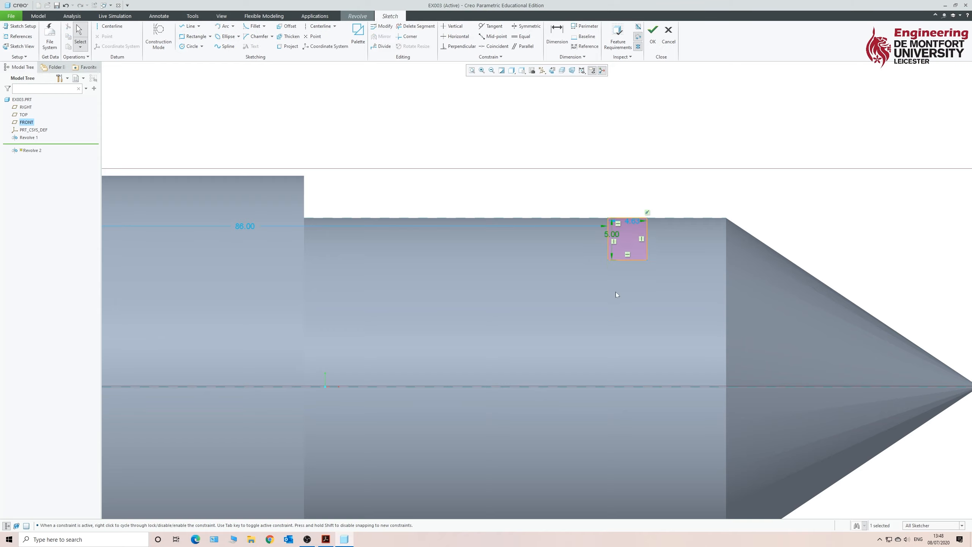
pyautogui.tripleClick(634, 221)
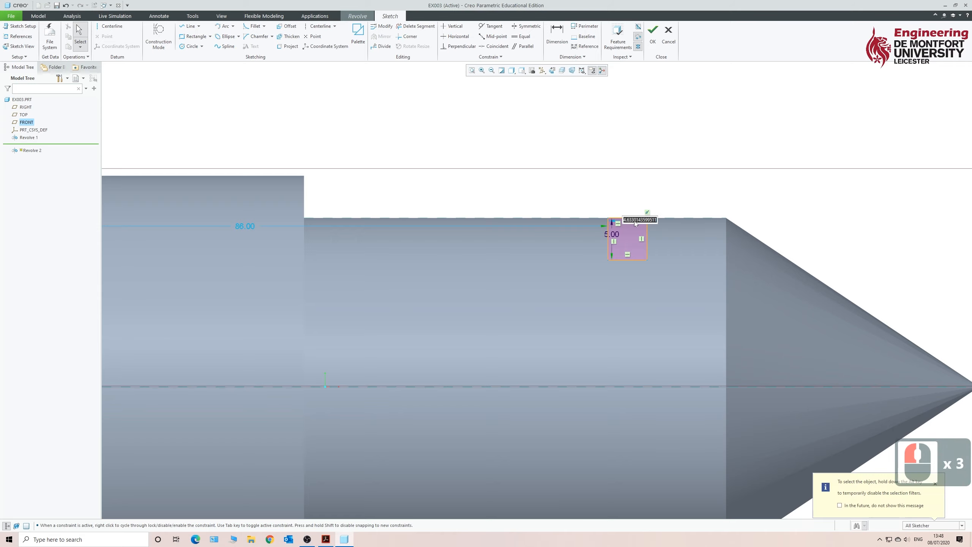
pyautogui.write('5')
pyautogui.press('Return')
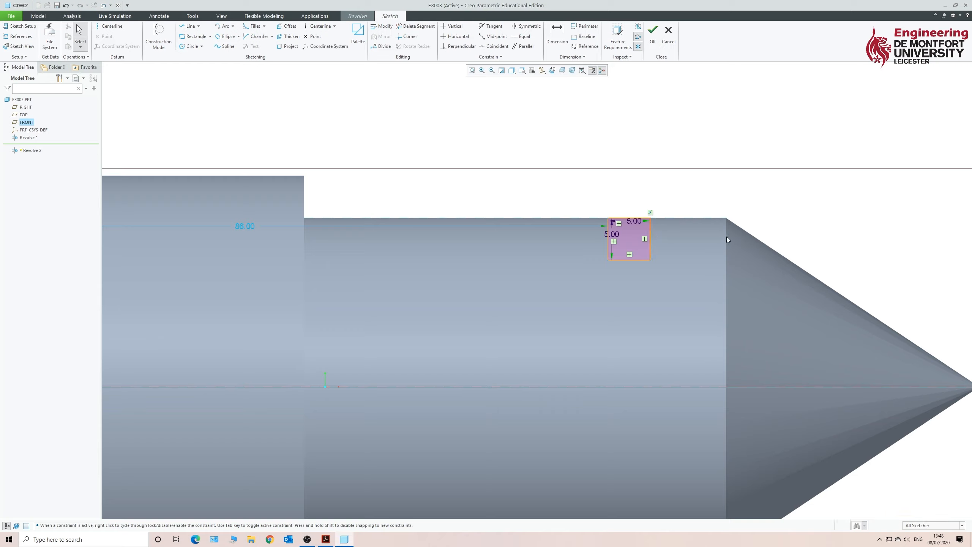
# Dimension the distance between the rectangle's cone-side edge and the base of the cone as 15.
pyautogui.click(554, 34)
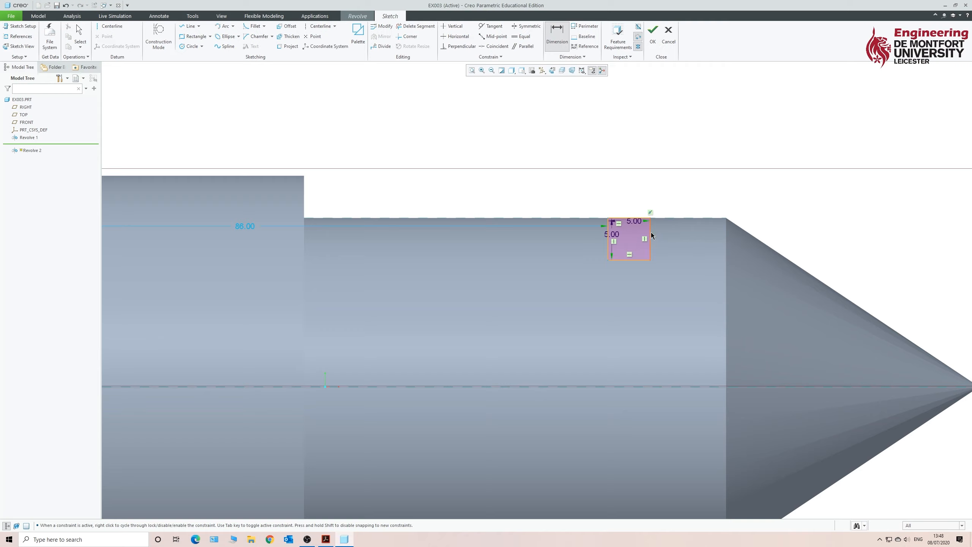
pyautogui.click(727, 239)
pyautogui.middleClick(691, 193)
pyautogui.write('15')
pyautogui.press('Return')
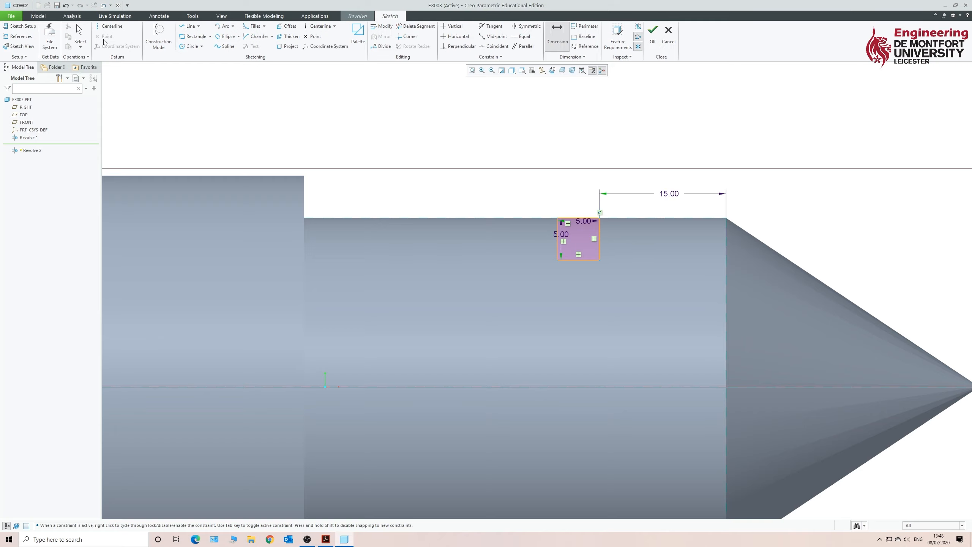
# Add a datum centerline along the horizontal reference through the part's center as the axis of revolution.
pyautogui.click(109, 26)
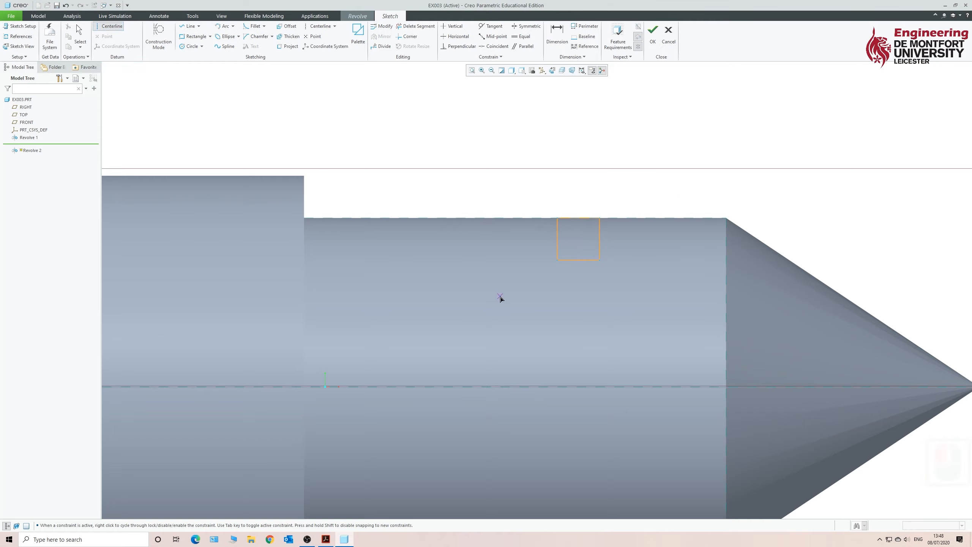
pyautogui.scroll(5, 500, 298)
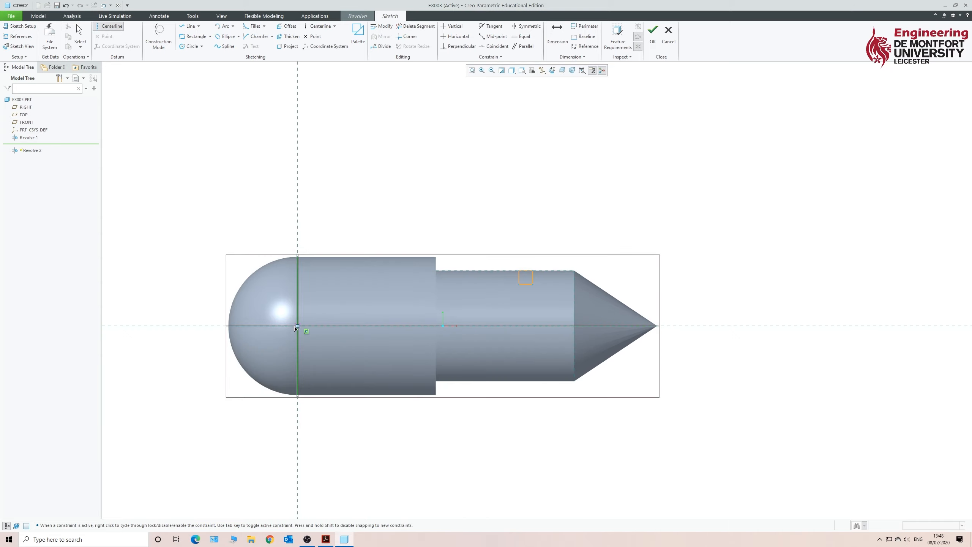
pyautogui.click(300, 326)
pyautogui.click(708, 328)
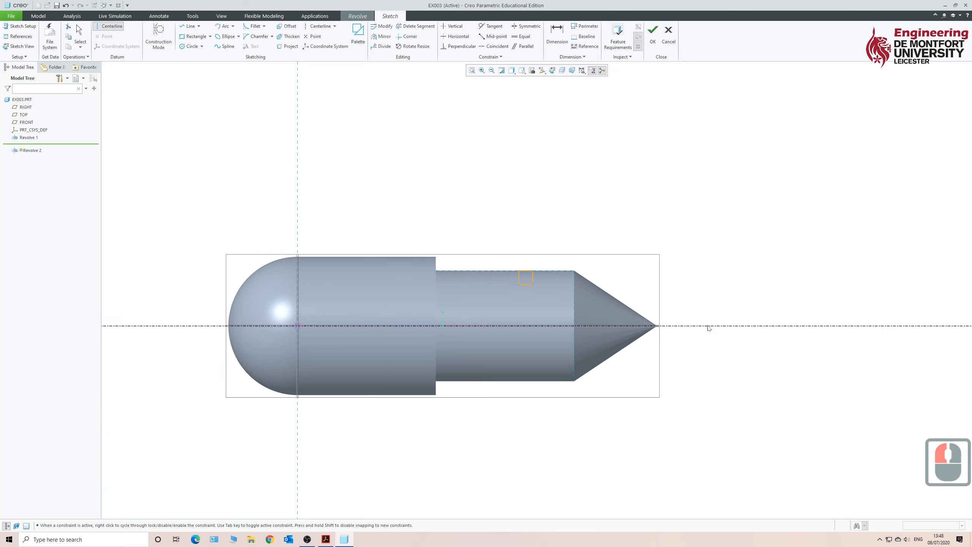
pyautogui.middleClick(542, 148)
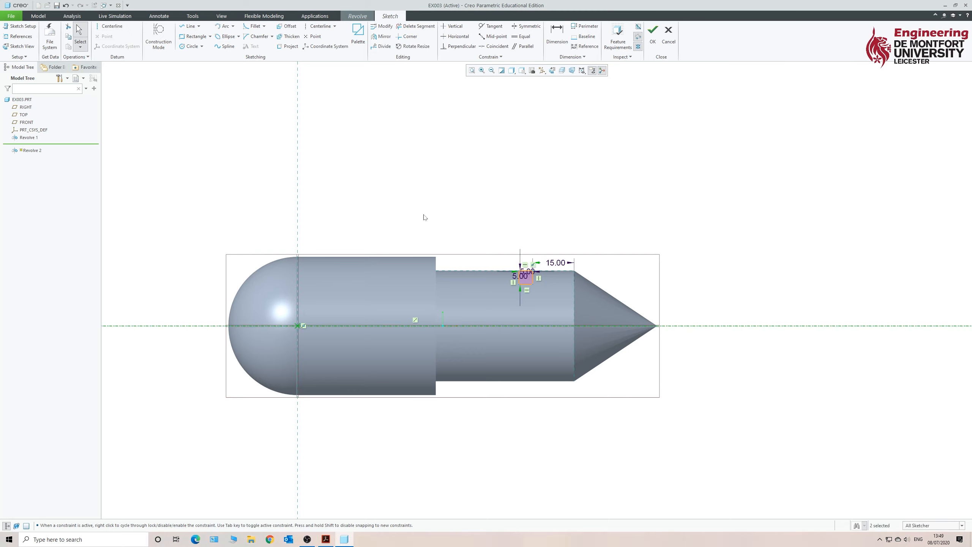
# Accept the sketch, complete the Revolve as a 360-degree cut that removes material, and save the part.
pyautogui.click(652, 39)
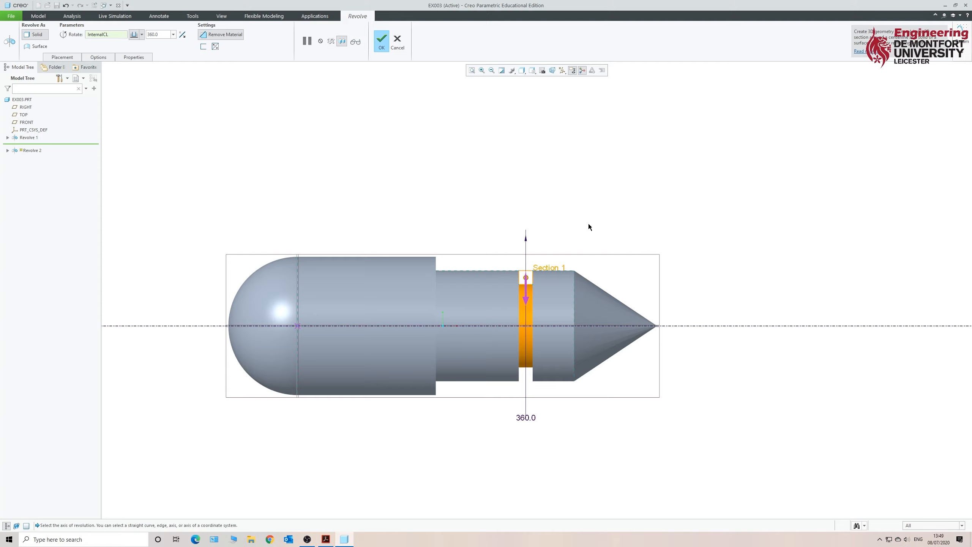
pyautogui.moveTo(589, 227)
pyautogui.mouseDown(button='middle')
pyautogui.moveTo(578, 224)
pyautogui.moveTo(582, 236)
pyautogui.mouseUp(button='middle')
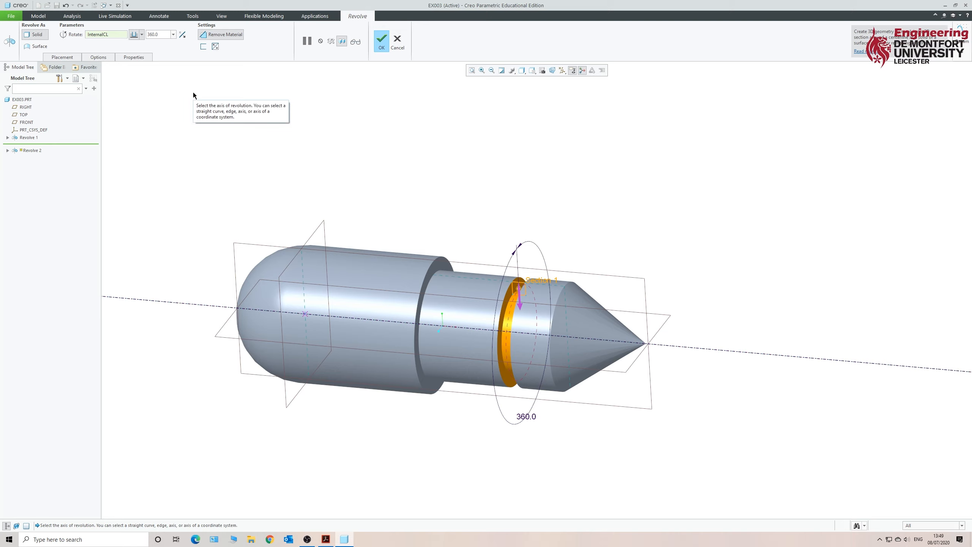
pyautogui.click(381, 42)
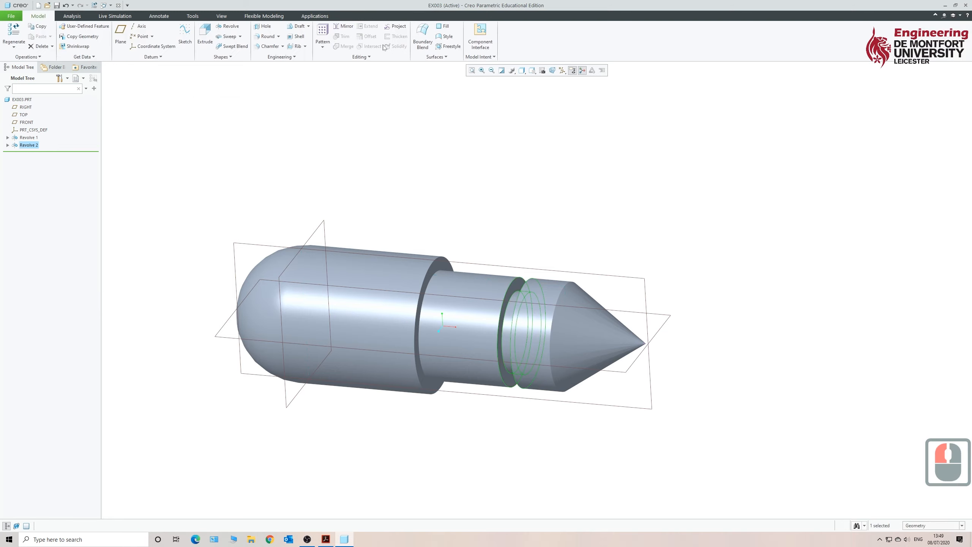
pyautogui.doubleClick(627, 211)
pyautogui.scroll(-2, 510, 307)
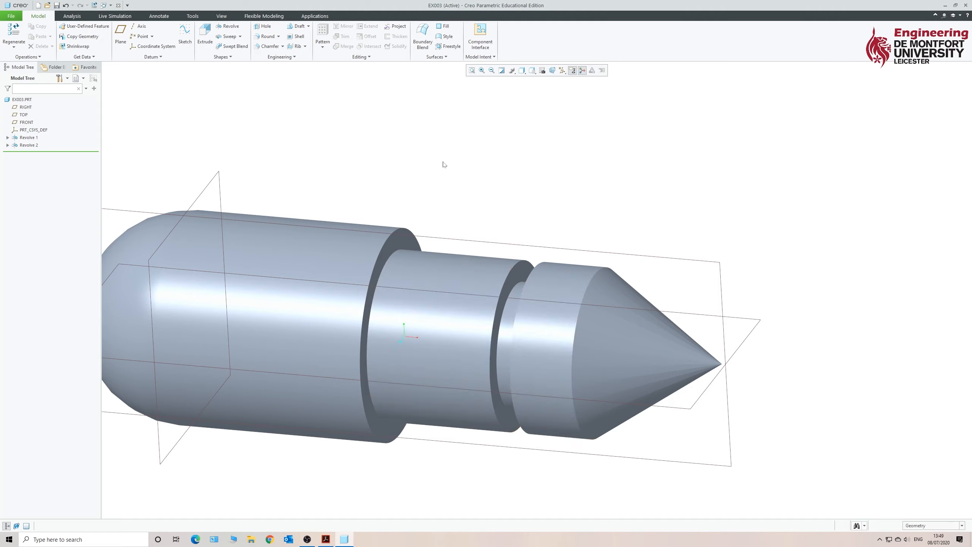
pyautogui.click(360, 133)
pyautogui.click(55, 5)
# Start a Pattern of the Revolve 2 groove and set the pattern type to Direction.
pyautogui.click(29, 145)
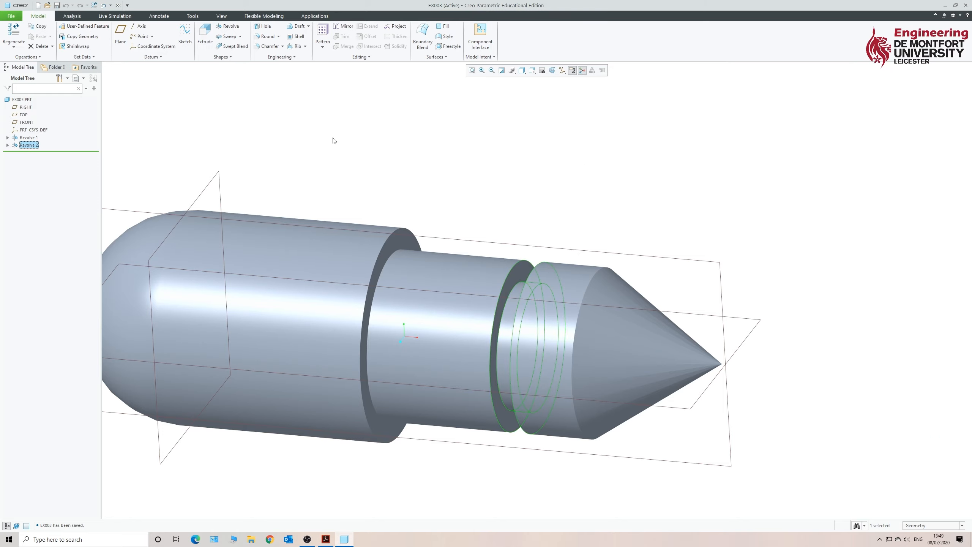
pyautogui.click(322, 39)
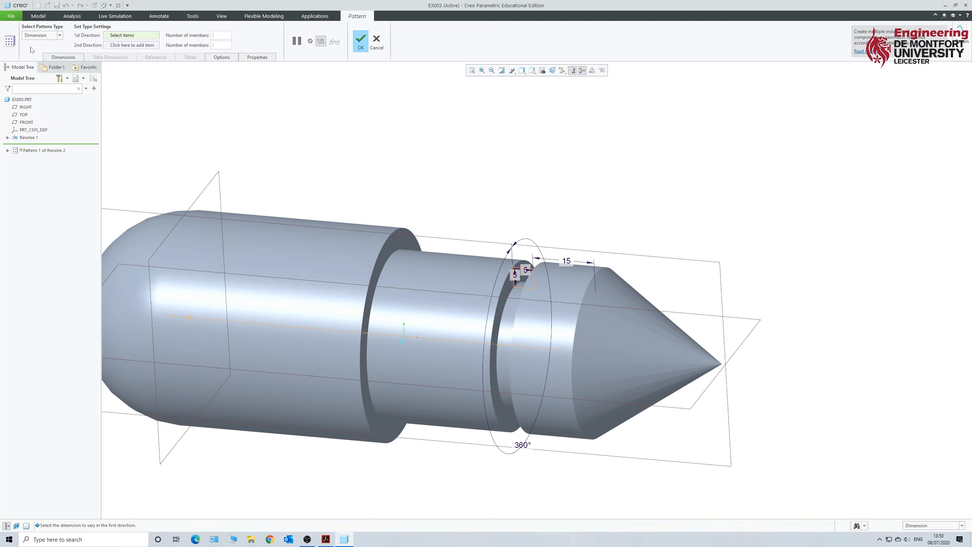
pyautogui.click(60, 35)
pyautogui.click(46, 51)
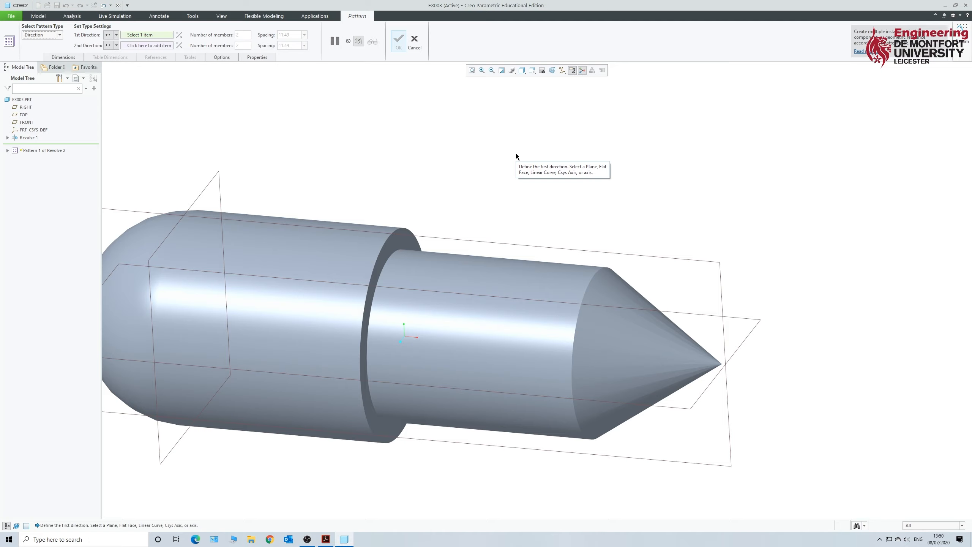
# Turn on axis display, pick the part's central axis as the first direction, and flip it toward the larger cylinder.
pyautogui.click(564, 74)
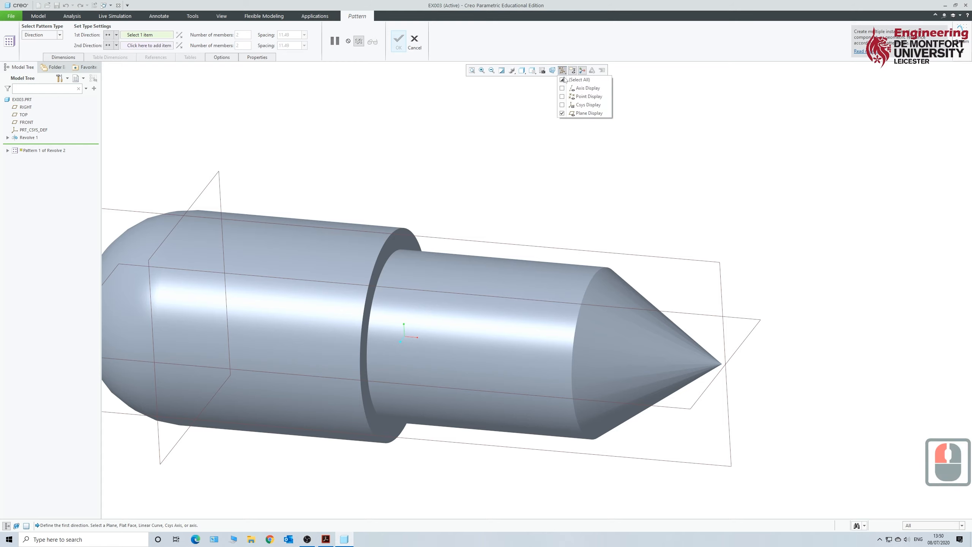
pyautogui.click(562, 89)
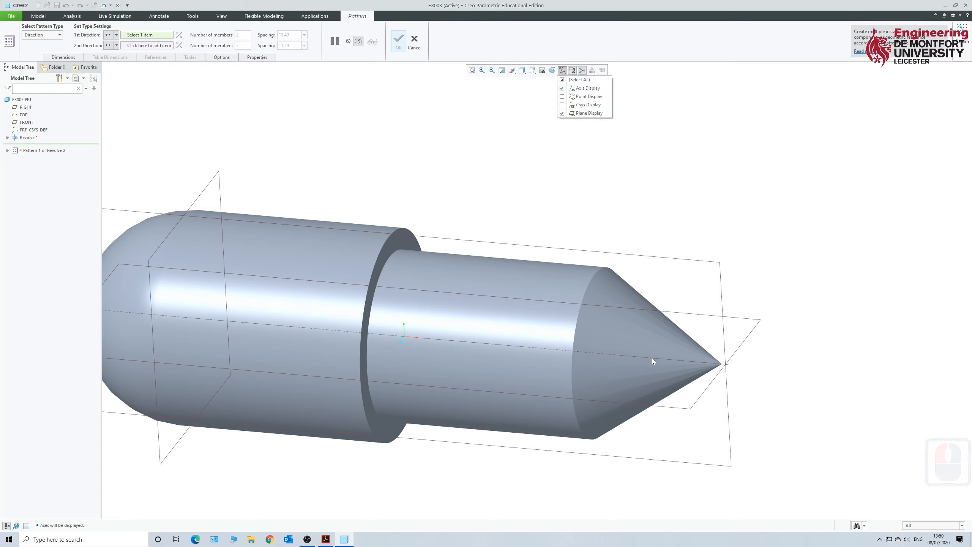
pyautogui.click(55, 45)
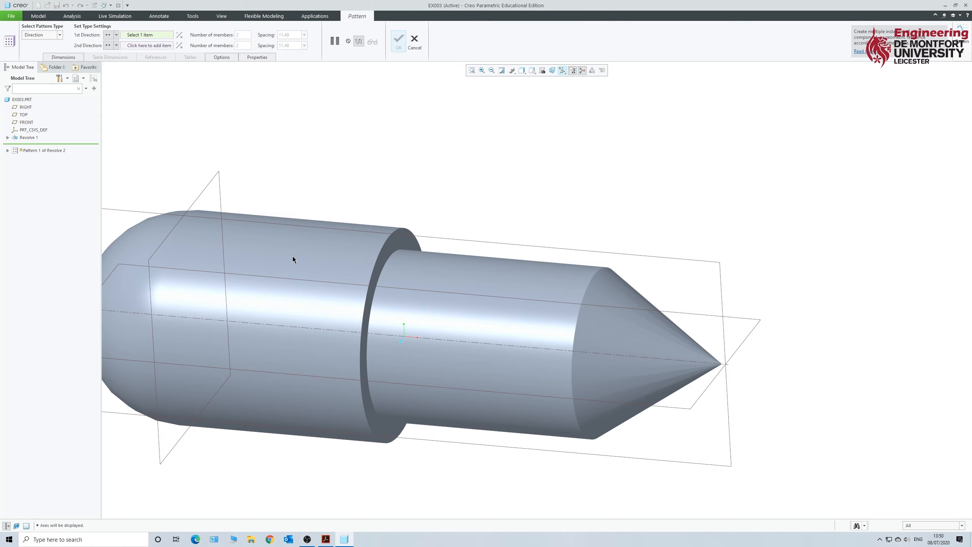
pyautogui.click(484, 346)
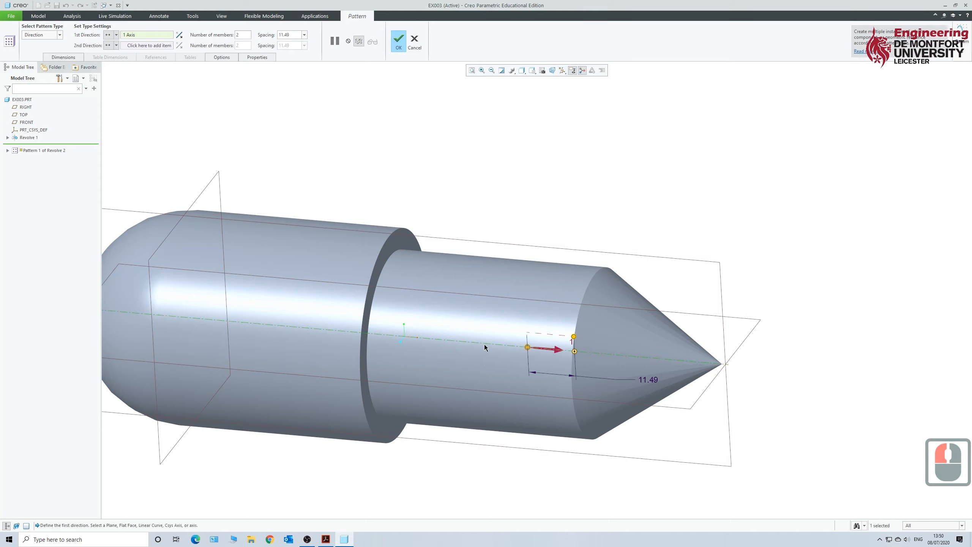
pyautogui.moveTo(504, 182)
pyautogui.mouseDown(button='middle')
pyautogui.moveTo(527, 169)
pyautogui.moveTo(519, 182)
pyautogui.mouseUp(button='middle')
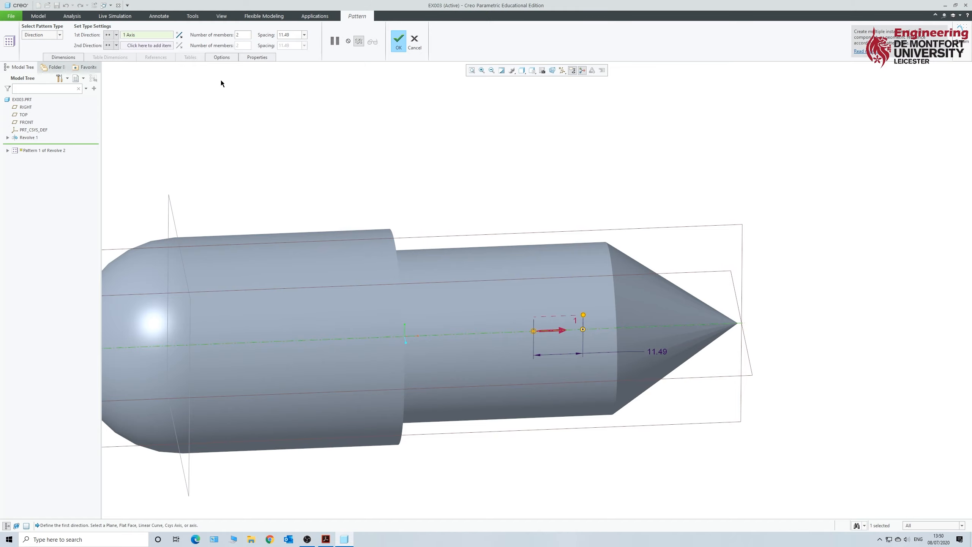
pyautogui.click(179, 36)
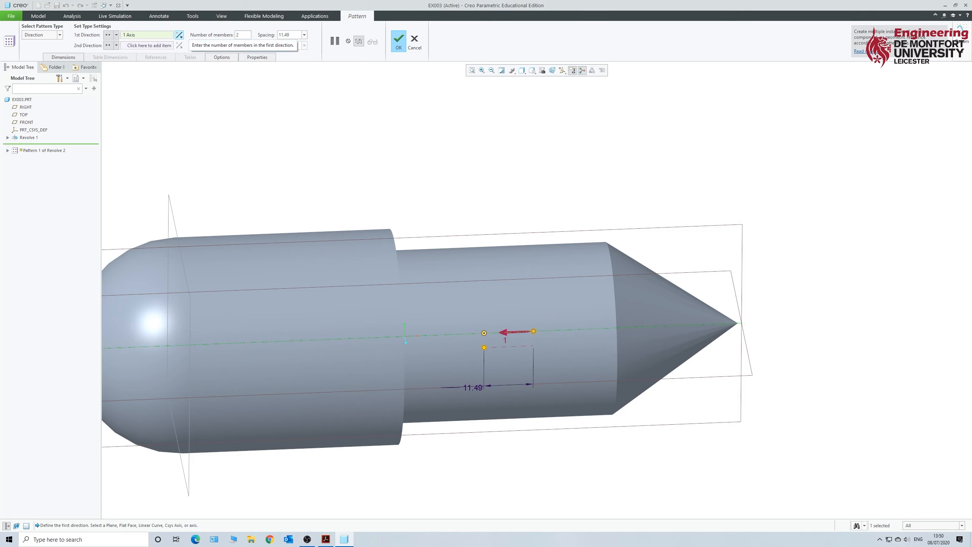
# Set the pattern to 3 members with a spacing of 10 and complete it.
pyautogui.click(233, 37)
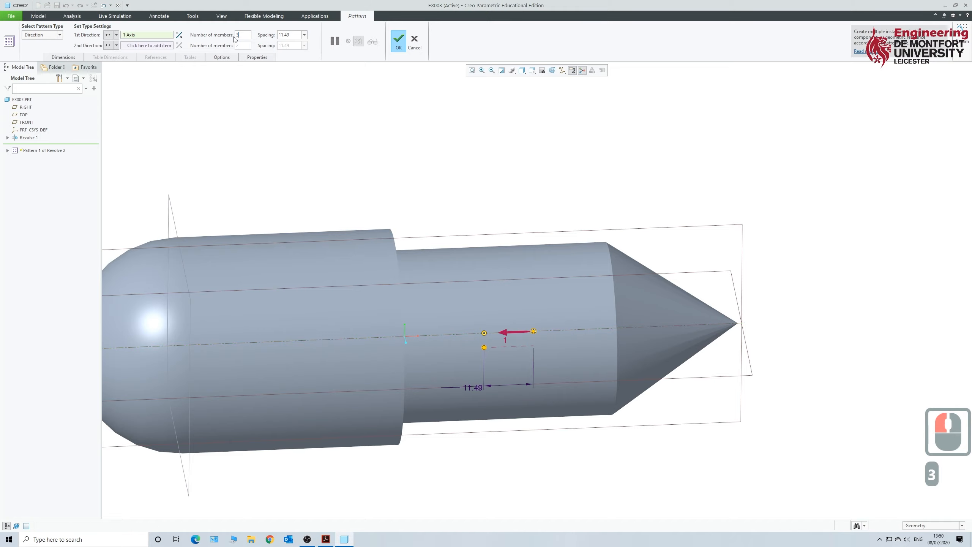
pyautogui.write('3')
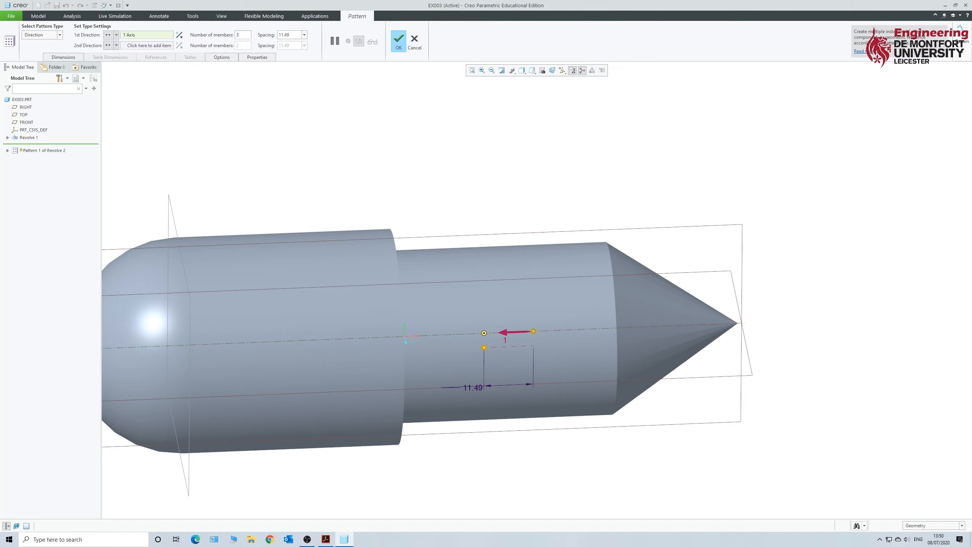
pyautogui.click(285, 35)
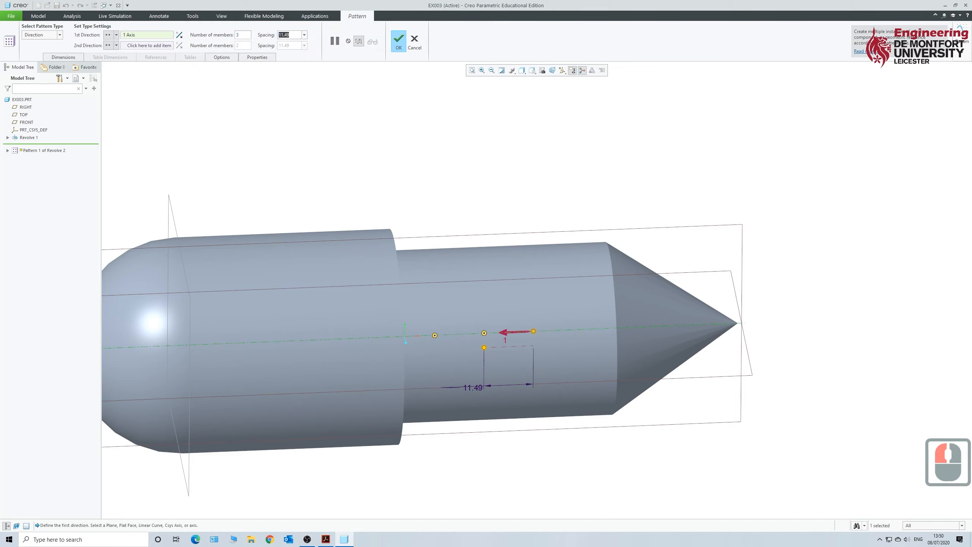
pyautogui.write('10')
pyautogui.press('Return')
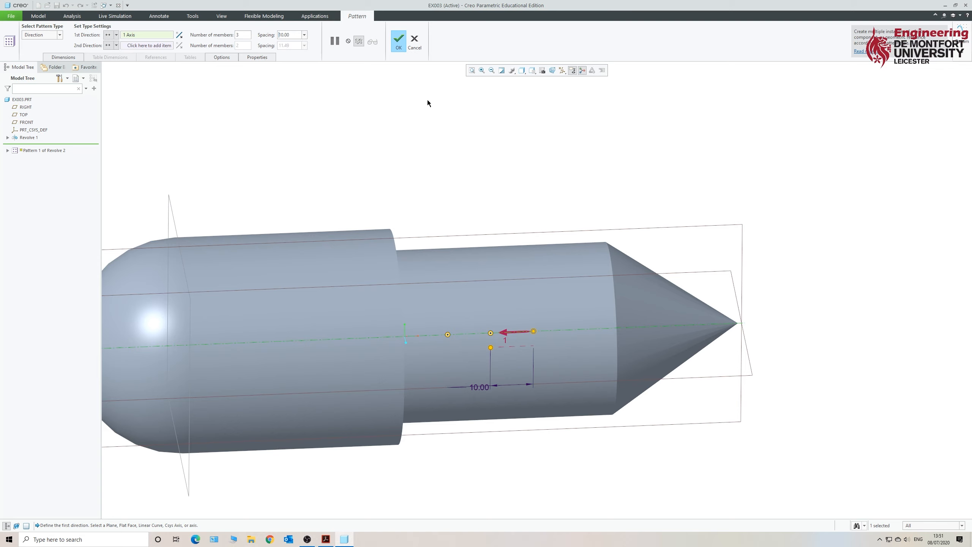
pyautogui.click(400, 42)
pyautogui.moveTo(558, 159); pyautogui.dragTo(541, 180, button='middle')
pyautogui.click(541, 180)
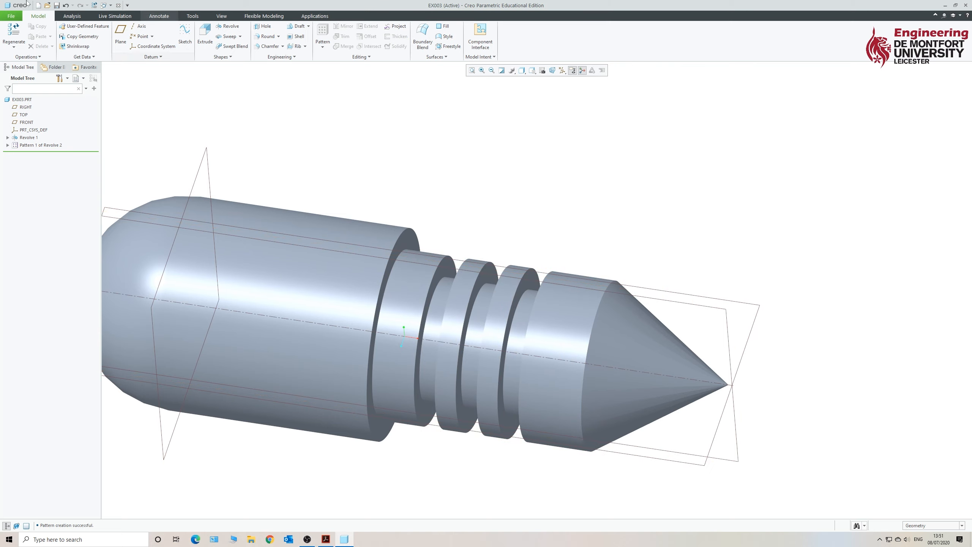
# Save the part with its patterned grooves and return the model to its default orientation.
pyautogui.click(56, 6)
pyautogui.scroll(-2, 794, 213)
pyautogui.scroll(1, 614, 178)
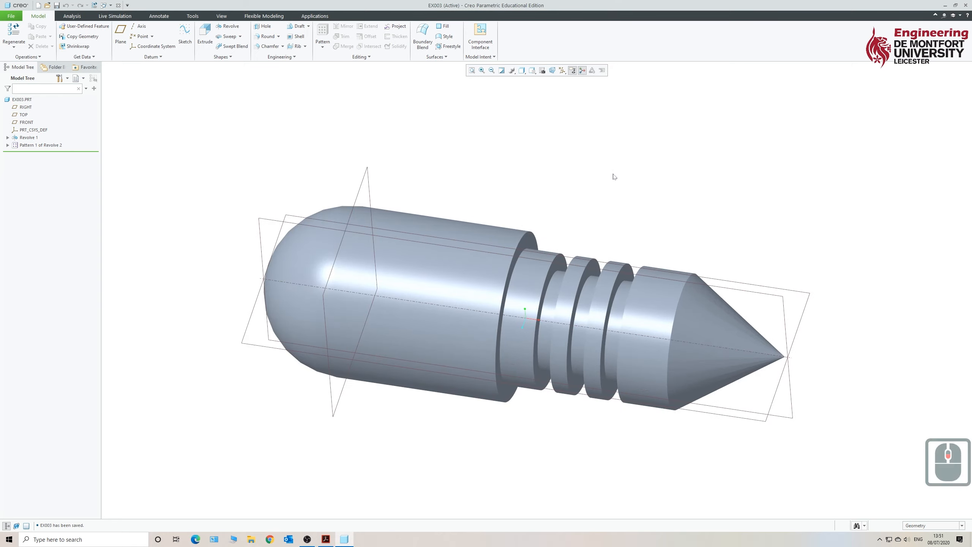
pyautogui.hotkey('ctrl', 'd')
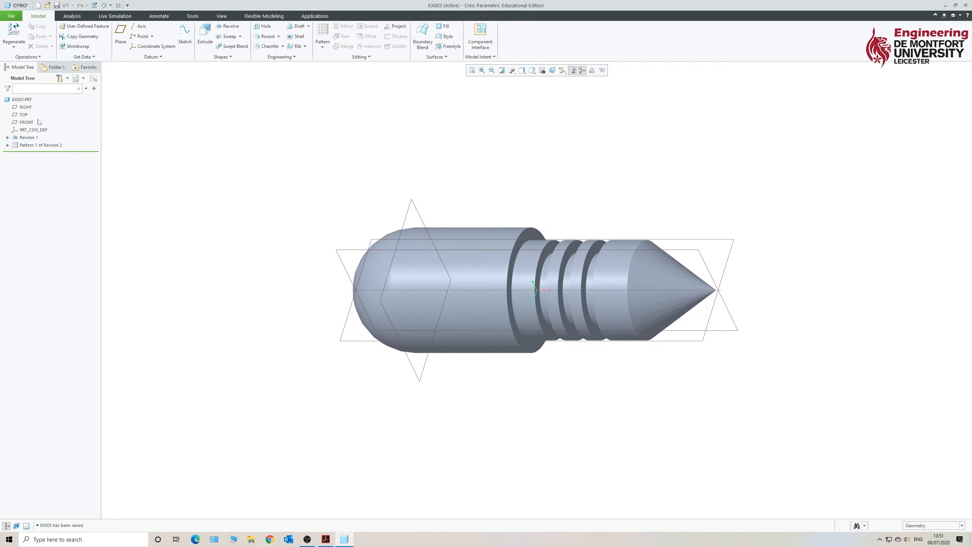
# Start an Extrude on the RIGHT plane and sketch a circle about 10.75 in diameter centred on the part's axis.
pyautogui.click(26, 107)
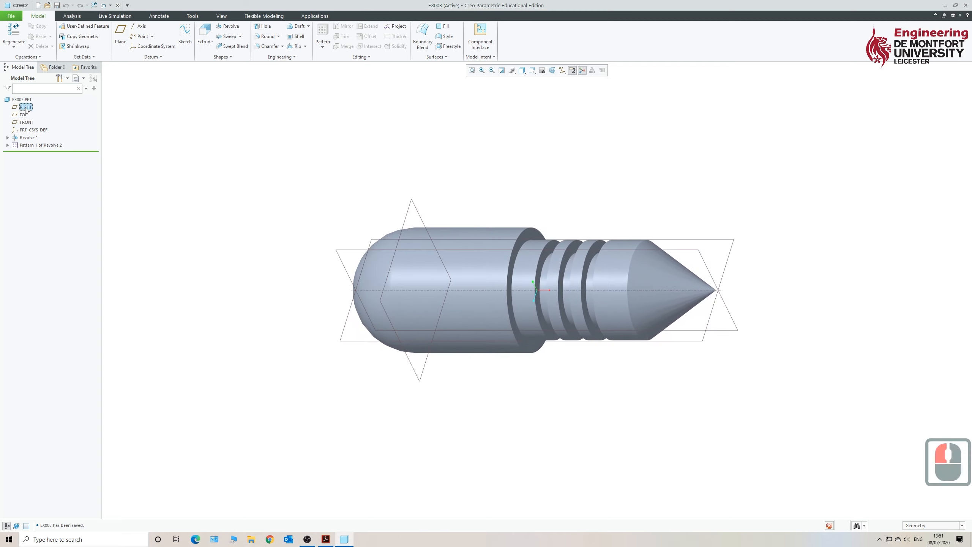
pyautogui.click(205, 34)
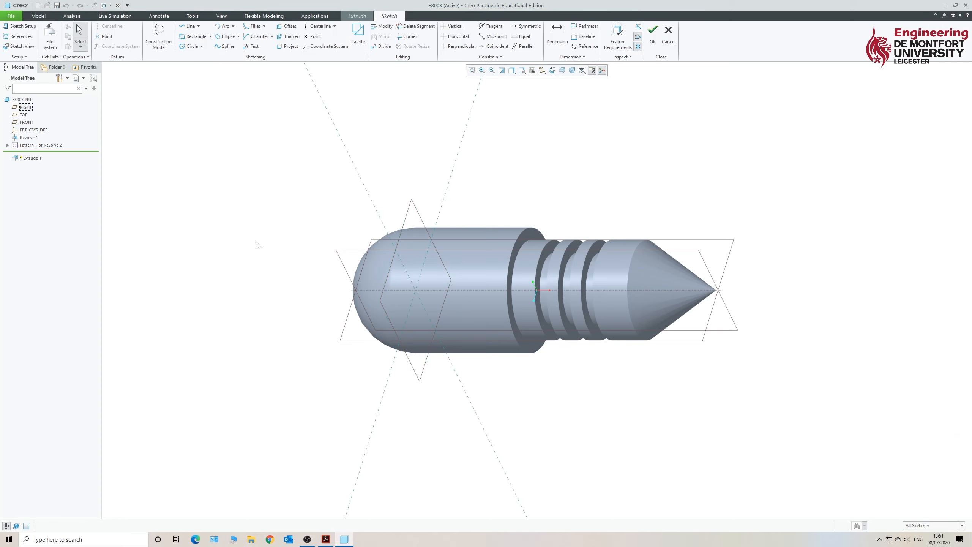
pyautogui.click(552, 70)
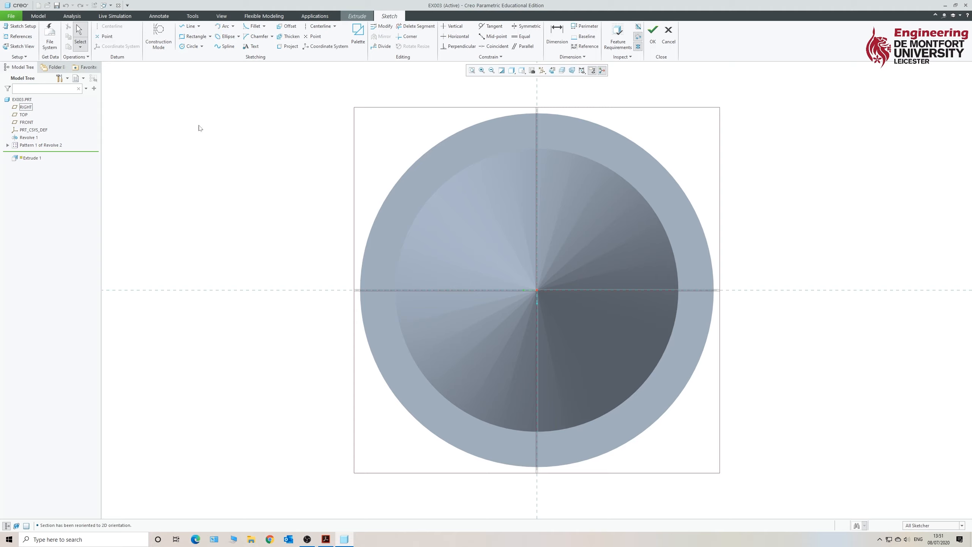
pyautogui.click(187, 47)
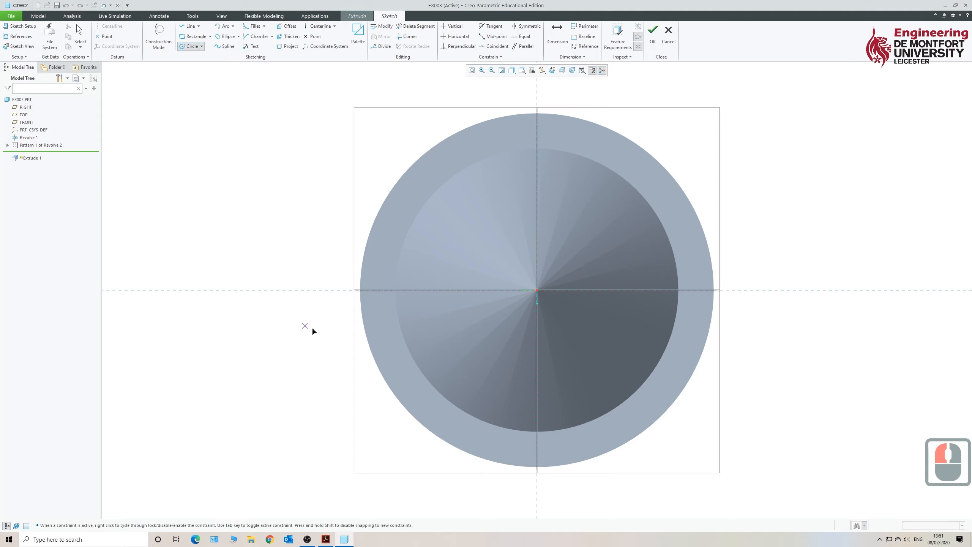
pyautogui.click(537, 290)
pyautogui.click(601, 231)
pyautogui.middleClick(600, 232)
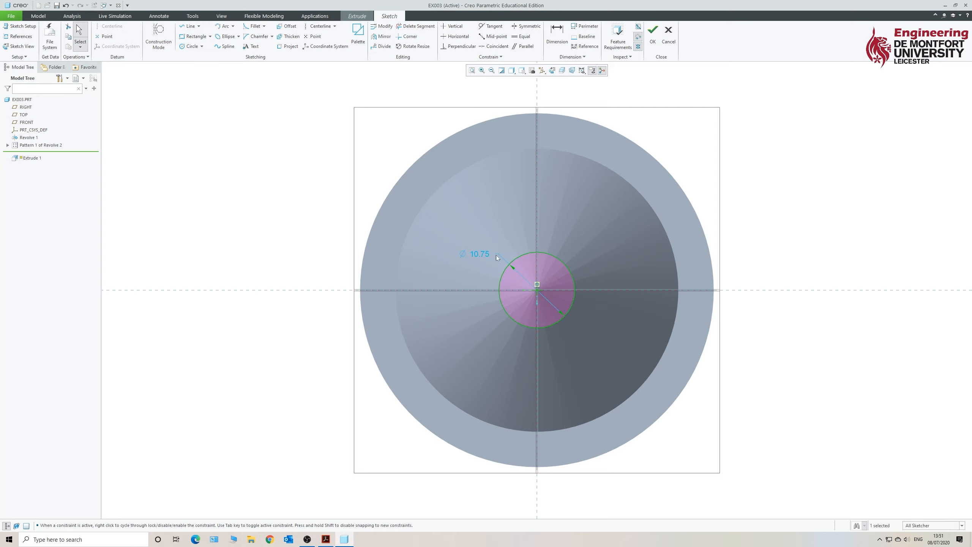
# Set the circle's diameter to 10 and finish the sketch.
pyautogui.doubleClick(477, 255)
pyautogui.write('10')
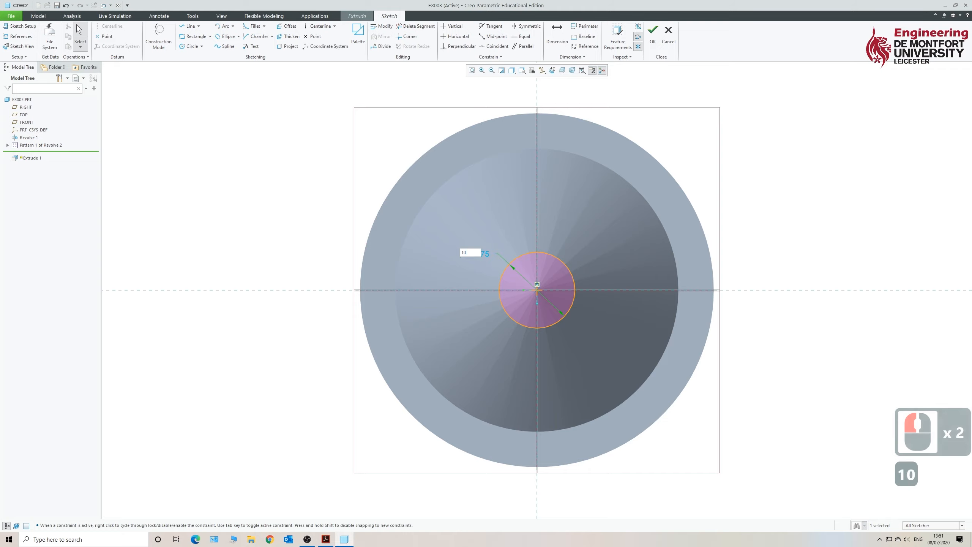
pyautogui.press('Return')
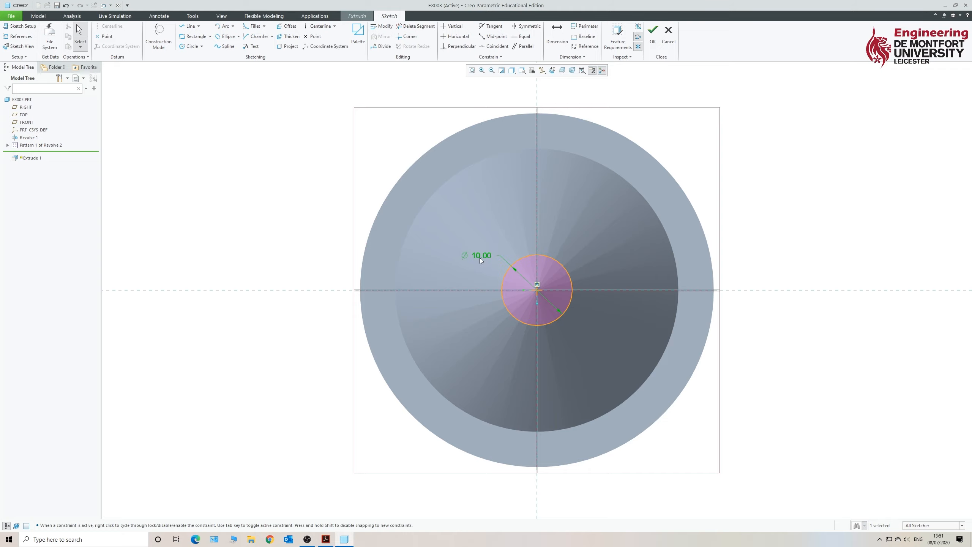
pyautogui.click(652, 35)
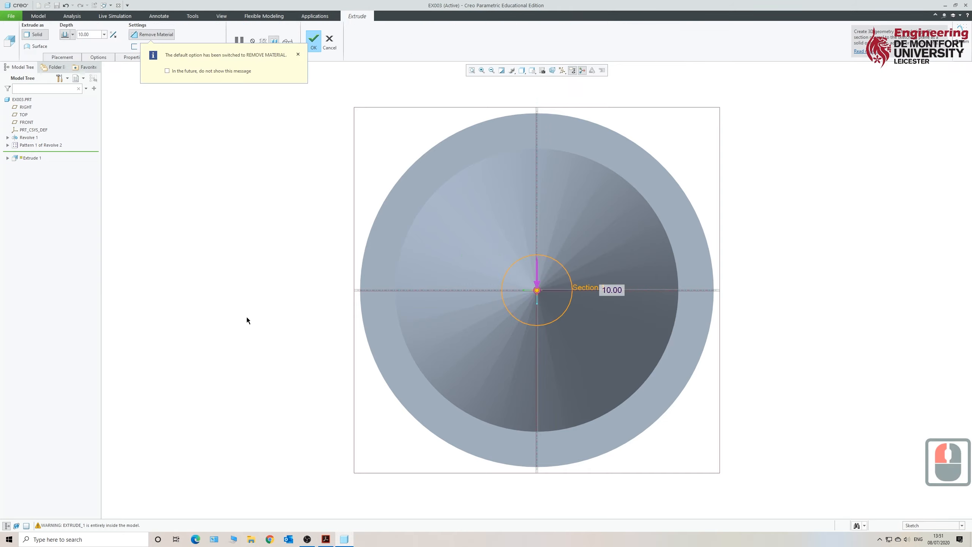
# Make the extruded cut's depth symmetric about the RIGHT sketch plane.
pyautogui.moveTo(247, 320)
pyautogui.mouseDown(button='middle')
pyautogui.moveTo(310, 317)
pyautogui.moveTo(308, 337)
pyautogui.moveTo(289, 340)
pyautogui.moveTo(309, 341)
pyautogui.mouseUp(button='middle')
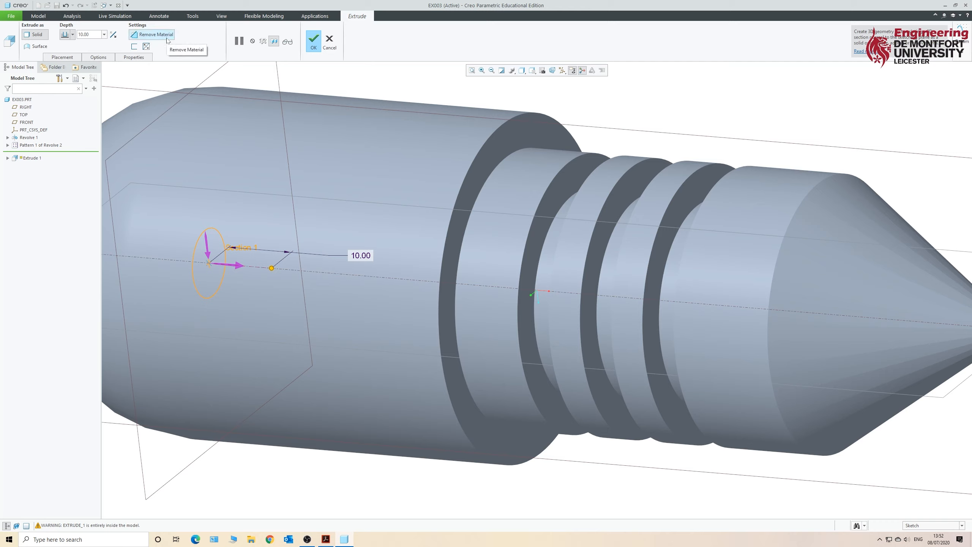
pyautogui.click(72, 35)
pyautogui.click(65, 57)
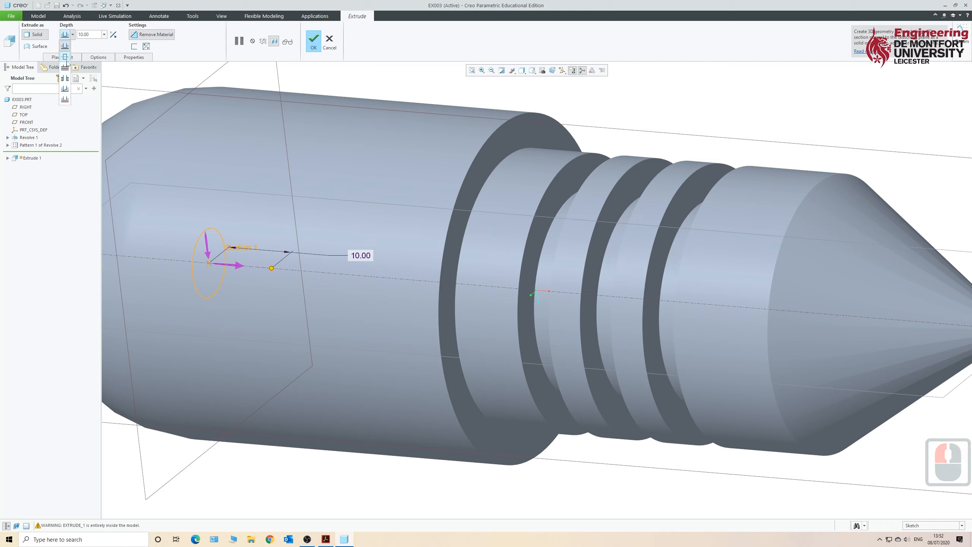
pyautogui.scroll(3, 331, 180)
pyautogui.scroll(-2, 115, 116)
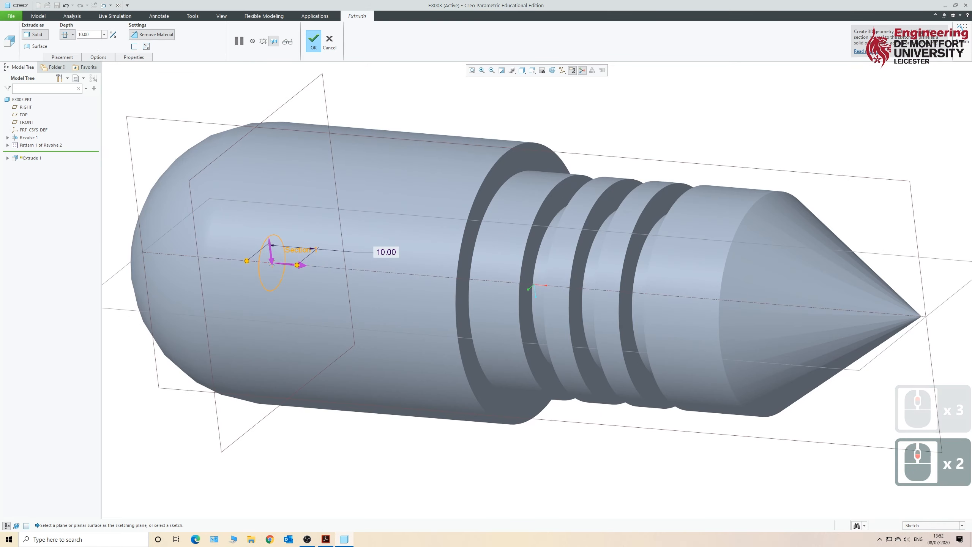
# Set the symmetric cut's total depth to 300 and complete the central through hole.
pyautogui.click(84, 34)
pyautogui.scroll(2, 729, 327)
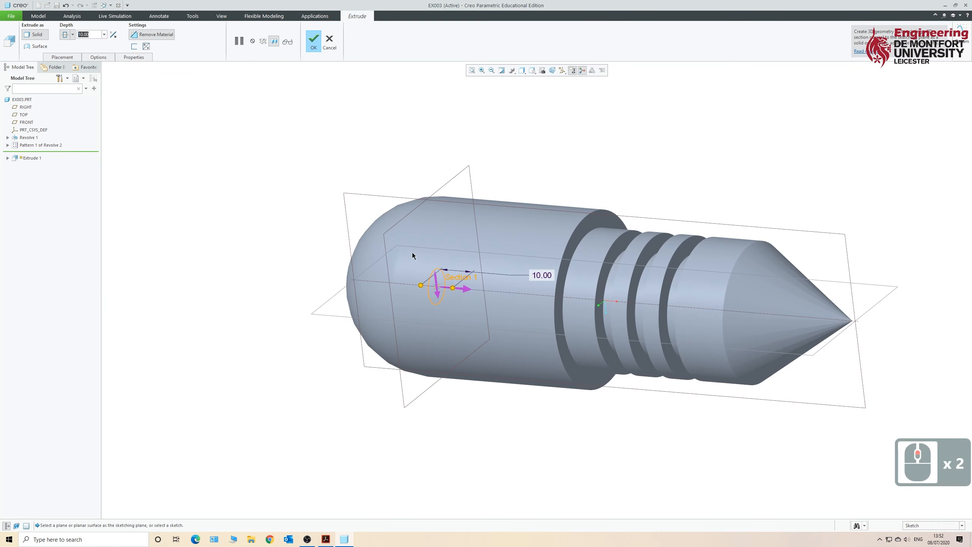
pyautogui.write('3')
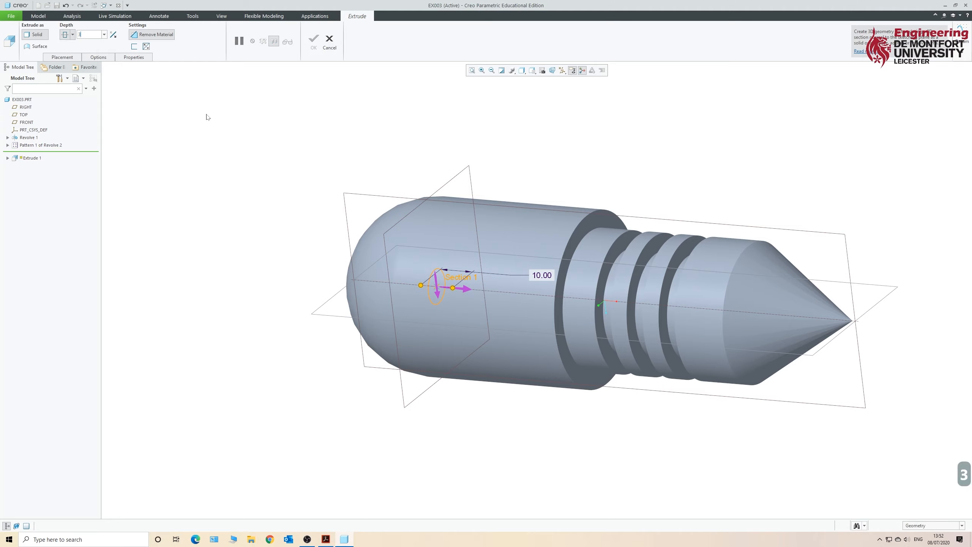
pyautogui.write('00')
pyautogui.press('Return')
pyautogui.scroll(3, 330, 338)
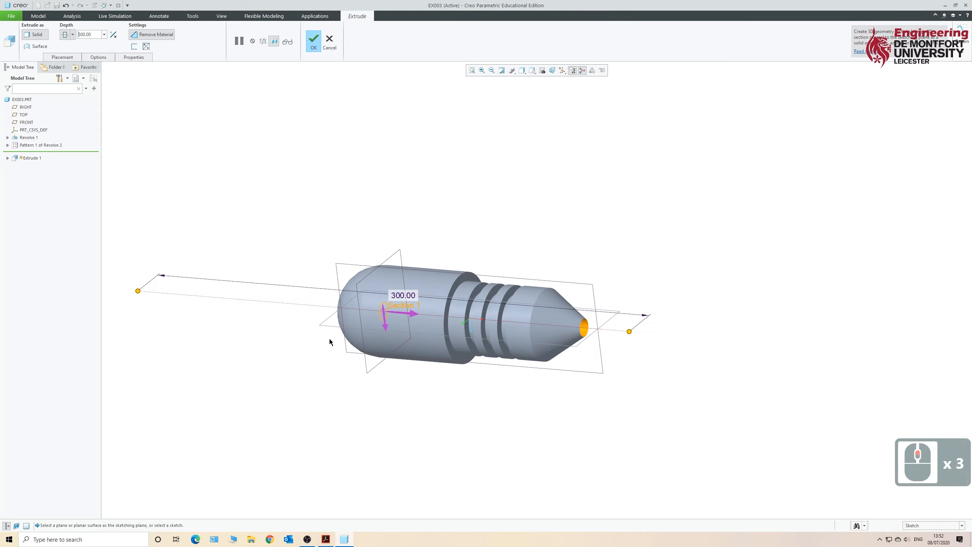
pyautogui.moveTo(329, 339); pyautogui.dragTo(324, 316, button='middle')
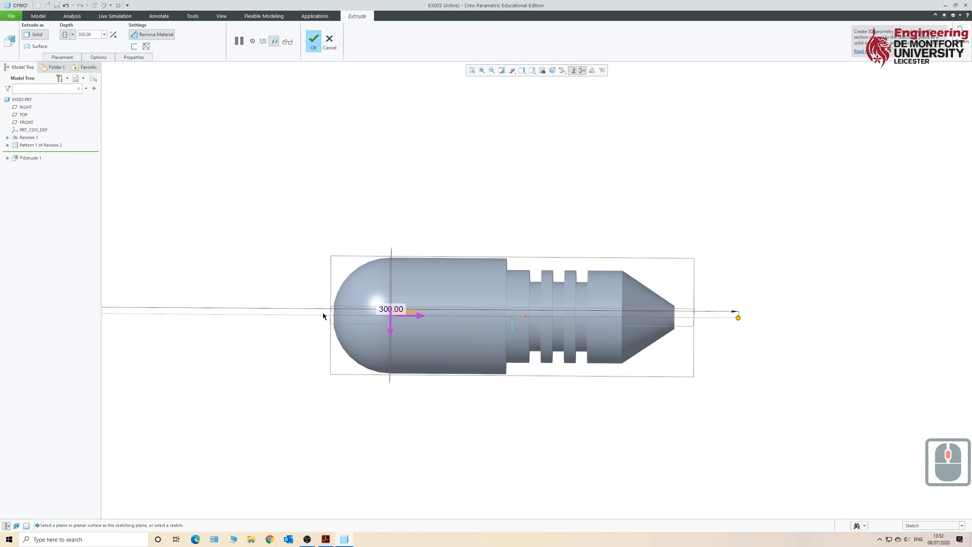
pyautogui.click(312, 48)
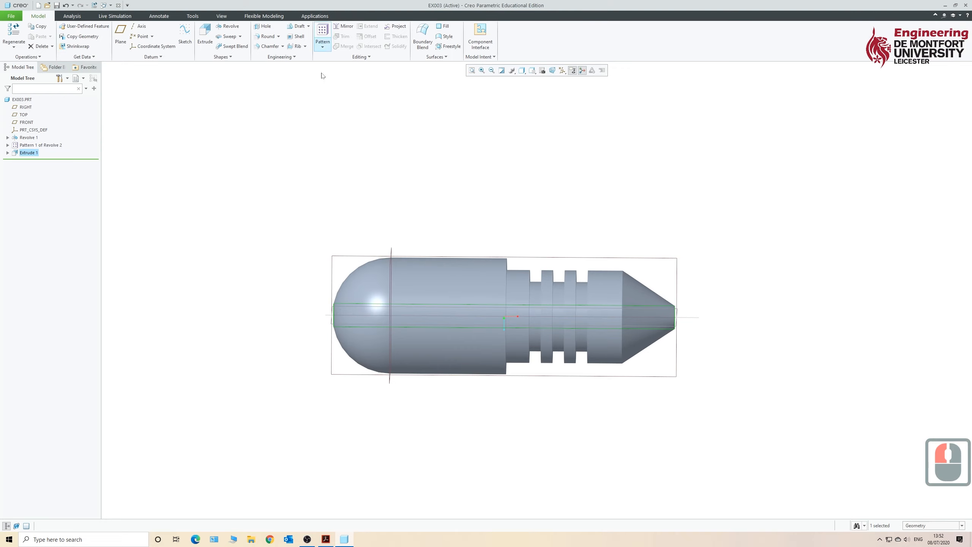
pyautogui.doubleClick(557, 206)
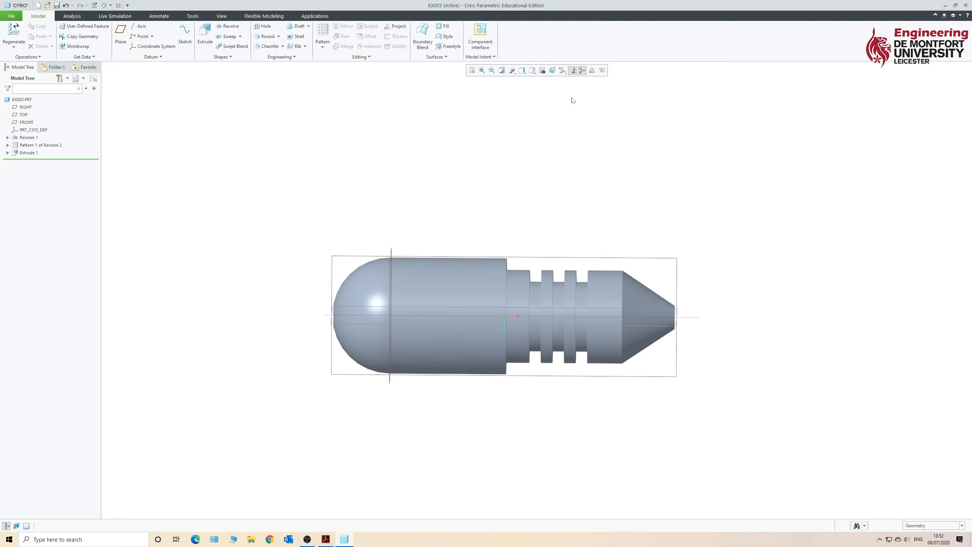
# Hide all datum features, annotations and the spin center.
pyautogui.click(562, 71)
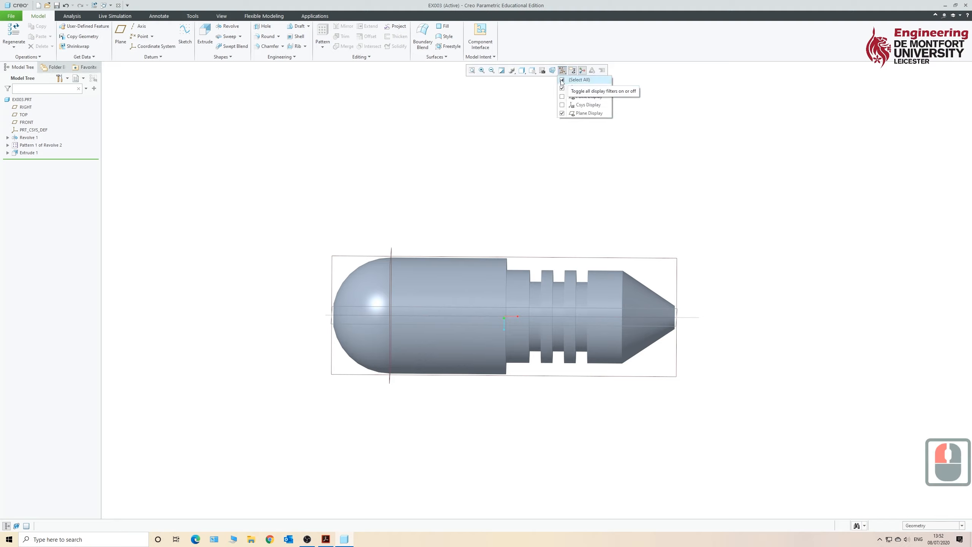
pyautogui.click(562, 80)
pyautogui.click(562, 80)
pyautogui.click(573, 72)
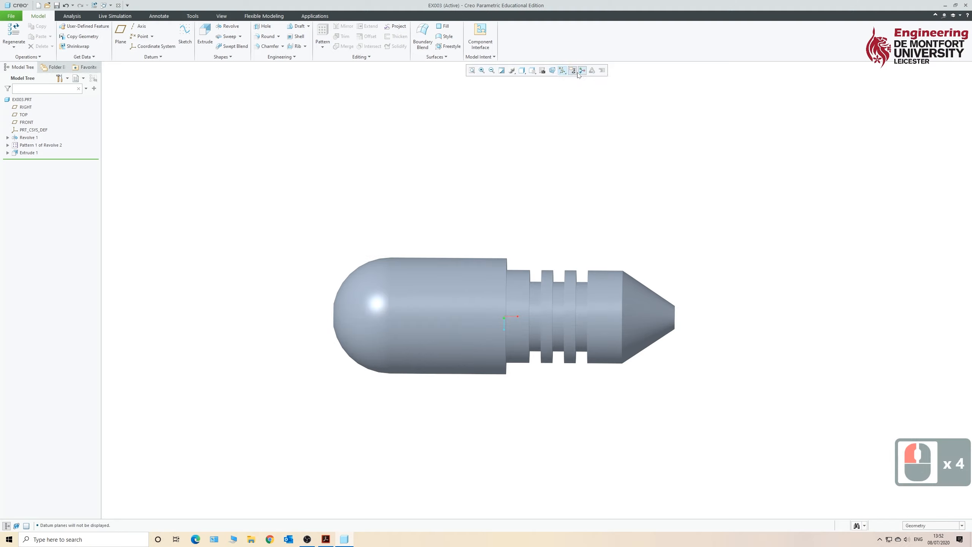
pyautogui.click(575, 71)
pyautogui.click(582, 72)
# Change the model's display style to Shading With Edges and return it to the default orientation.
pyautogui.scroll(2, 494, 197)
pyautogui.scroll(-3, 501, 199)
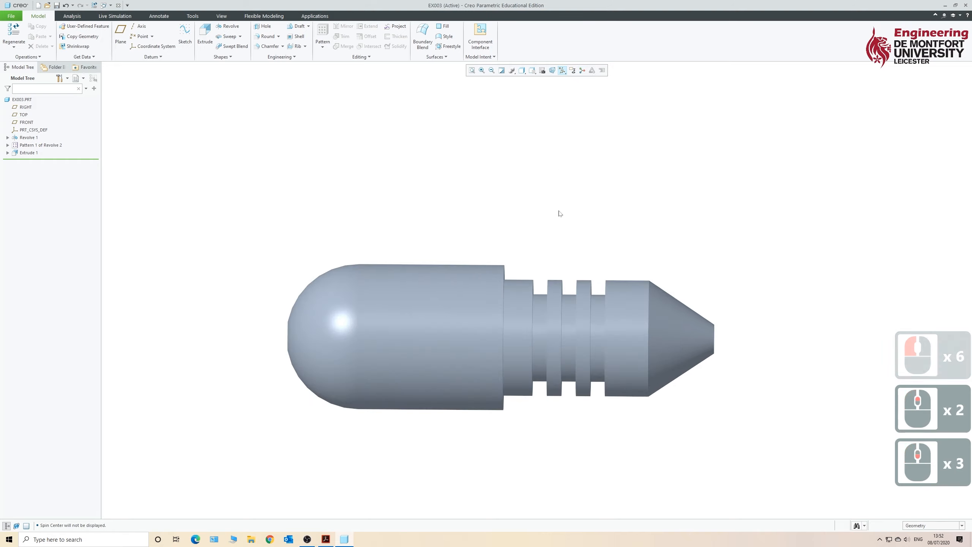
pyautogui.moveTo(571, 205); pyautogui.dragTo(545, 219, button='middle')
pyautogui.click(522, 70)
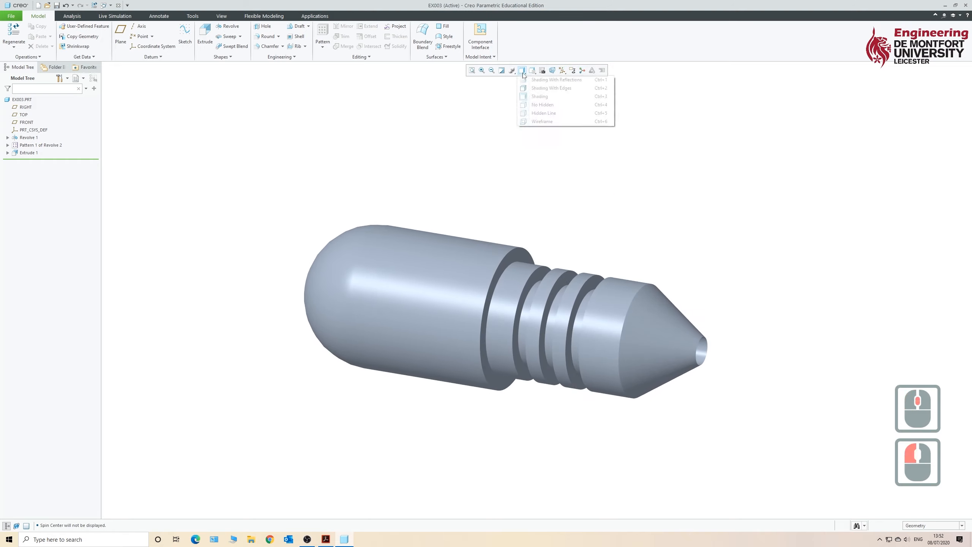
pyautogui.click(538, 87)
pyautogui.scroll(4, 391, 207)
pyautogui.scroll(-6, 414, 211)
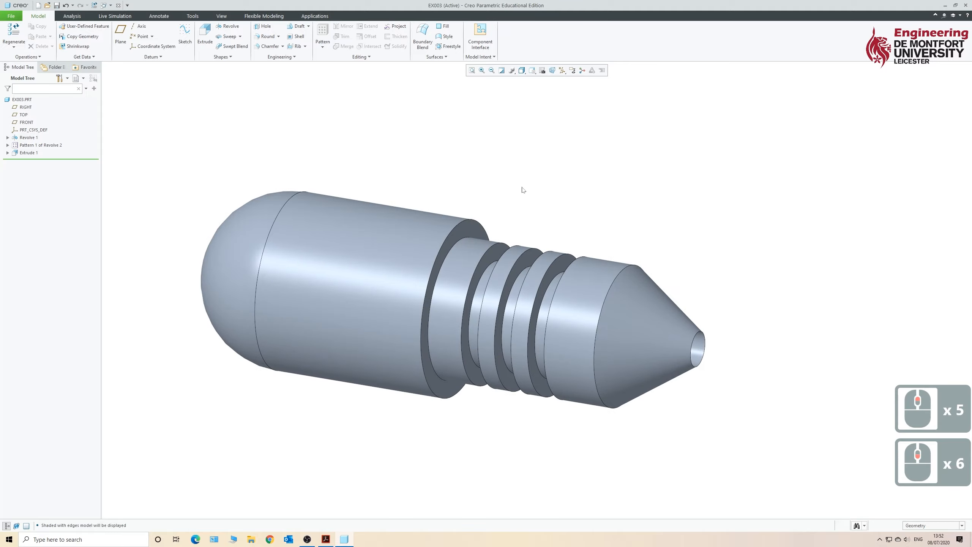
pyautogui.moveTo(534, 181)
pyautogui.mouseDown(button='middle')
pyautogui.moveTo(479, 180)
pyautogui.moveTo(459, 169)
pyautogui.moveTo(512, 174)
pyautogui.moveTo(497, 184)
pyautogui.moveTo(536, 194)
pyautogui.moveTo(636, 152)
pyautogui.moveTo(625, 180)
pyautogui.moveTo(519, 219)
pyautogui.mouseUp(button='middle')
pyautogui.hotkey('ctrl', 'd')
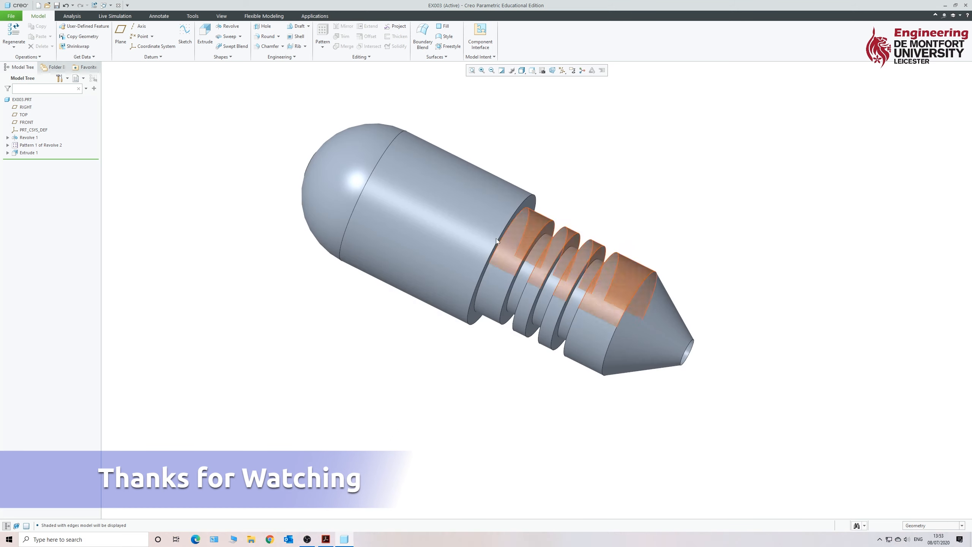